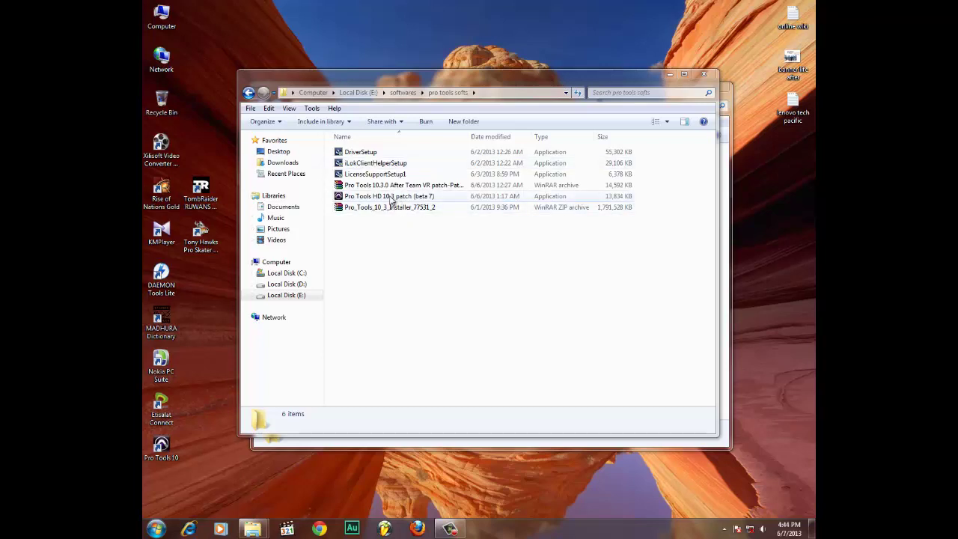
Step: Minimize the pro tools softs window and refresh the desktop
left_click(704, 73)
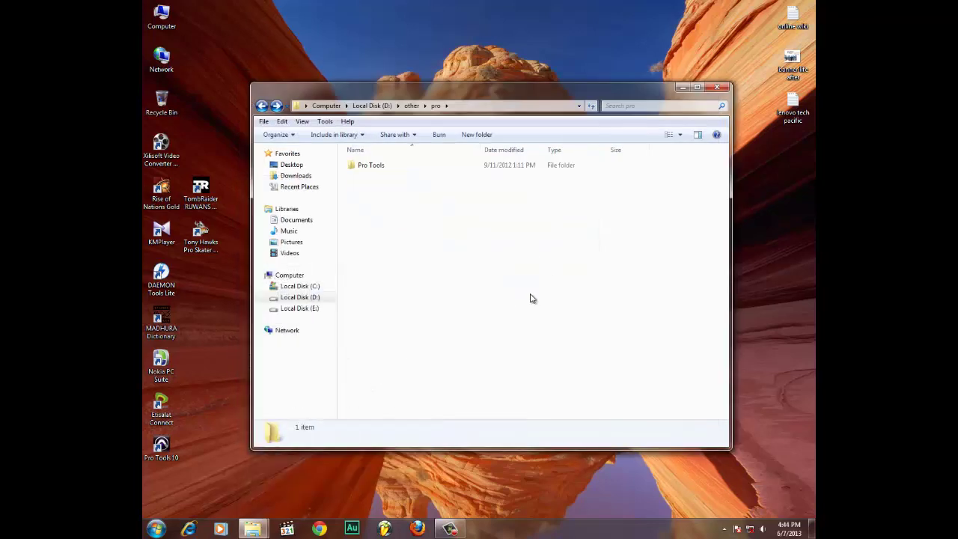
right_click(249, 49)
left_click(290, 77)
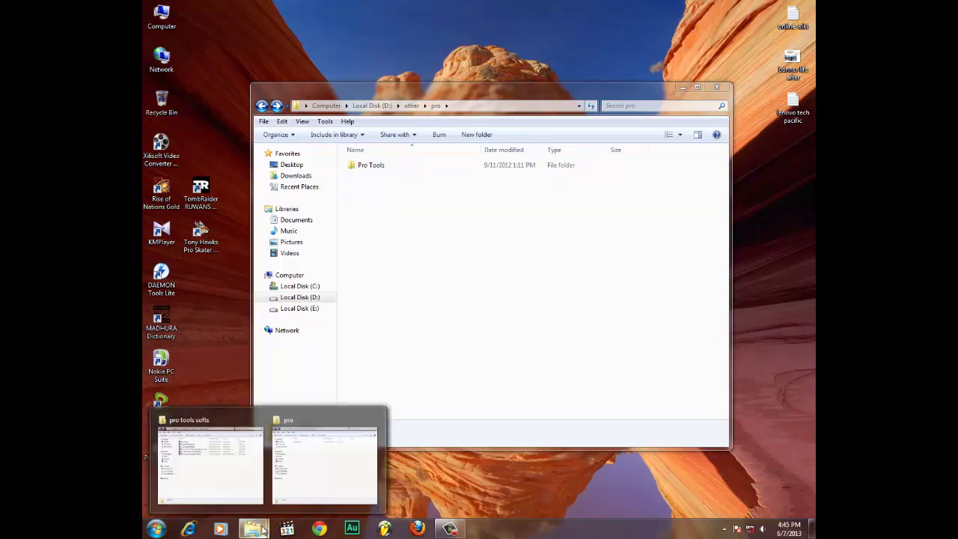
Step: Move the pro tools softs window up-left, then bring D:\other\pro forward with Pro Tools selected
key("alt+Tab")
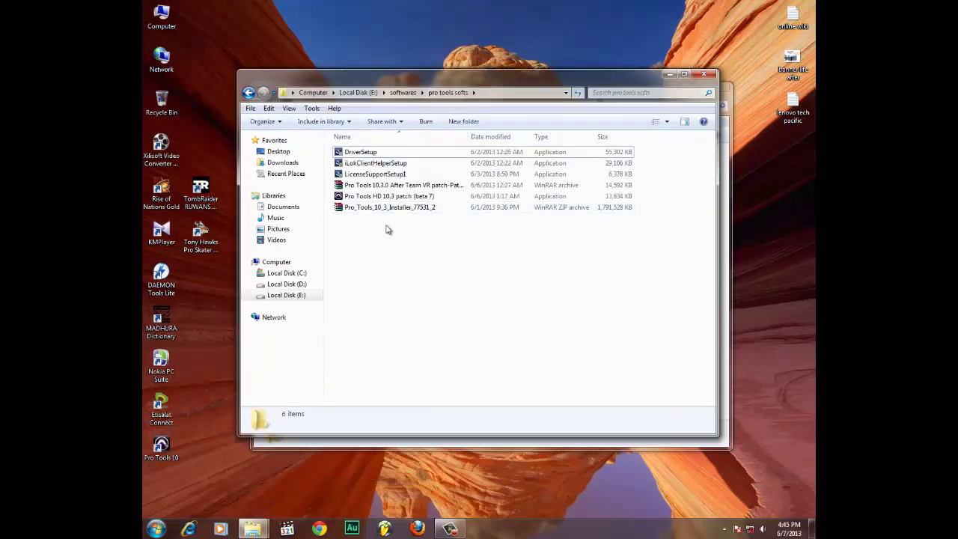
left_click(388, 208)
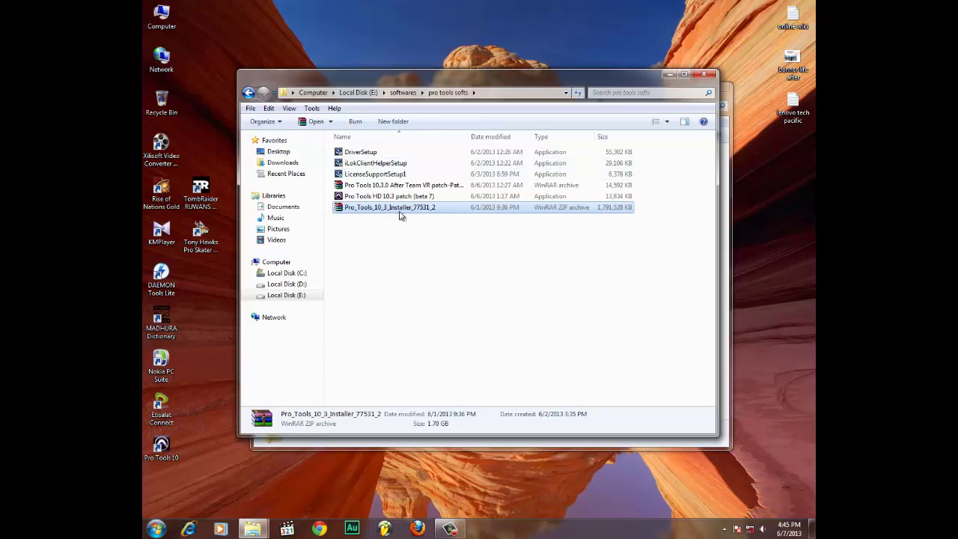
left_click_drag(461, 72, 432, 34)
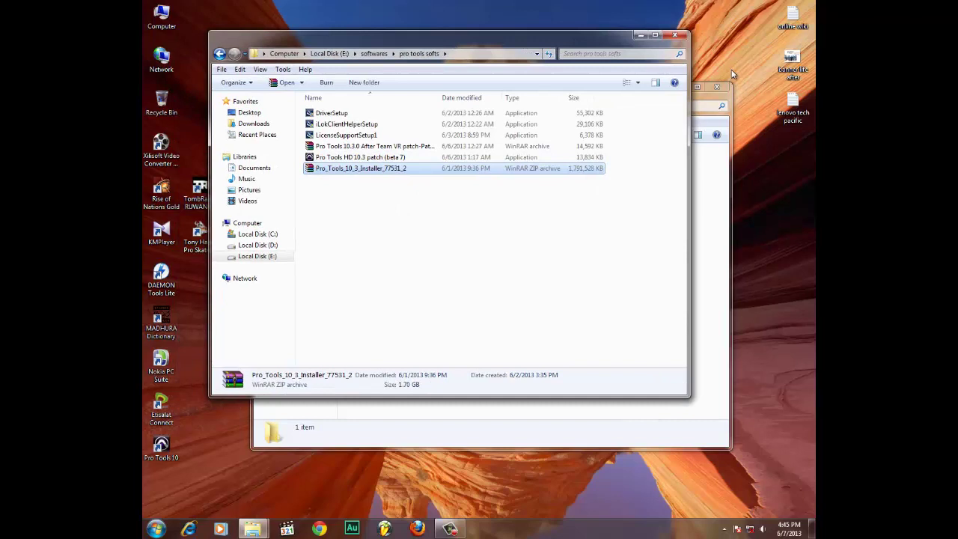
left_click(723, 105)
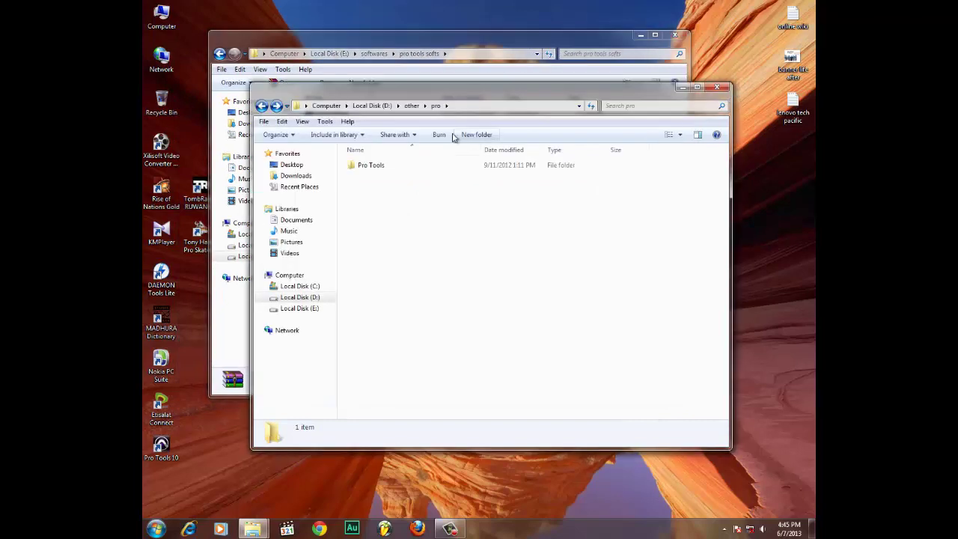
left_click(358, 167)
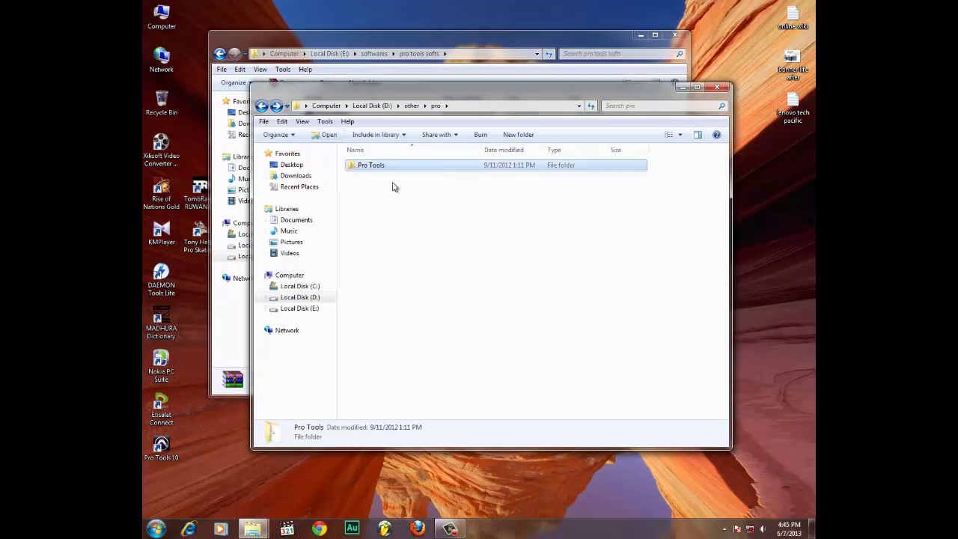
Step: Open the Pro Tools folder and enable 'Show hidden files, folders, and drives' in Folder Options
double_click(369, 167)
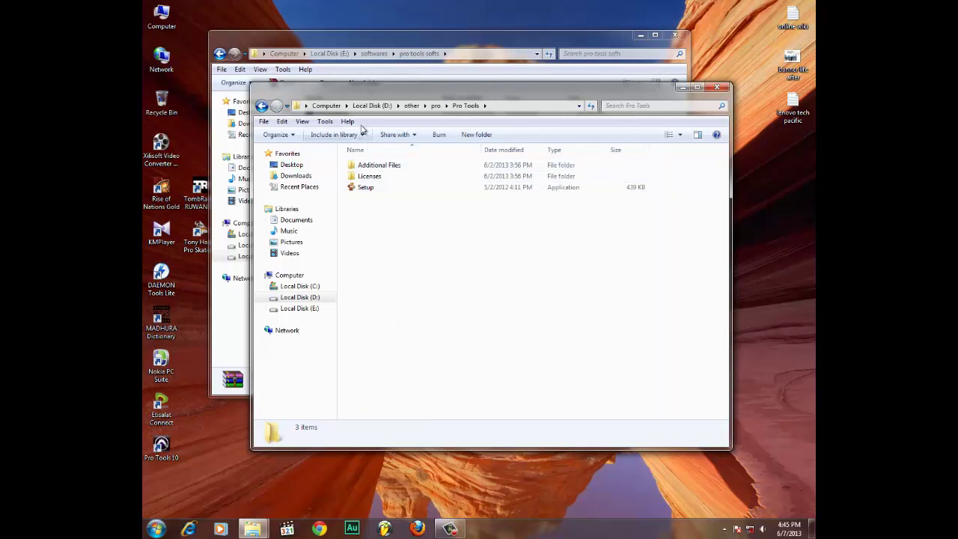
left_click(325, 121)
left_click(344, 172)
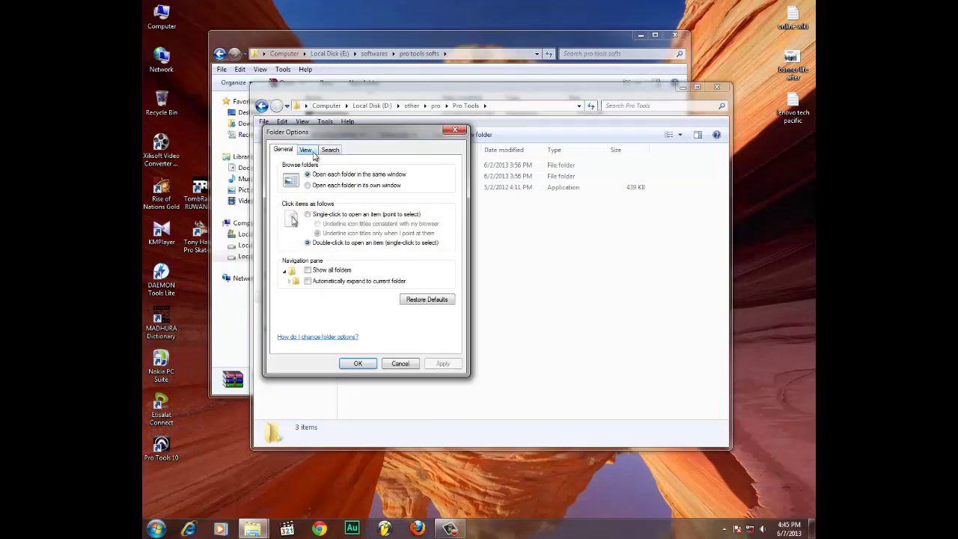
left_click(306, 150)
left_click(313, 297)
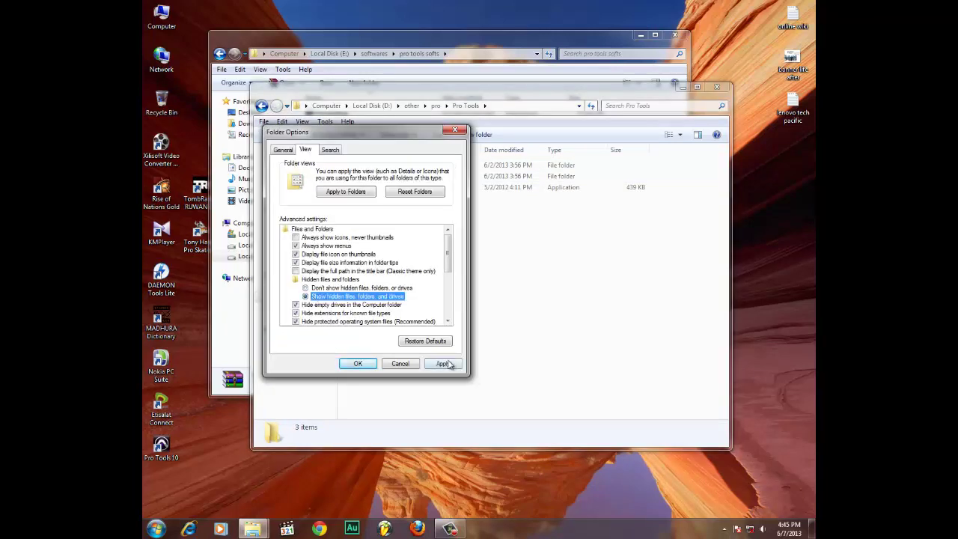
left_click(443, 364)
left_click(358, 363)
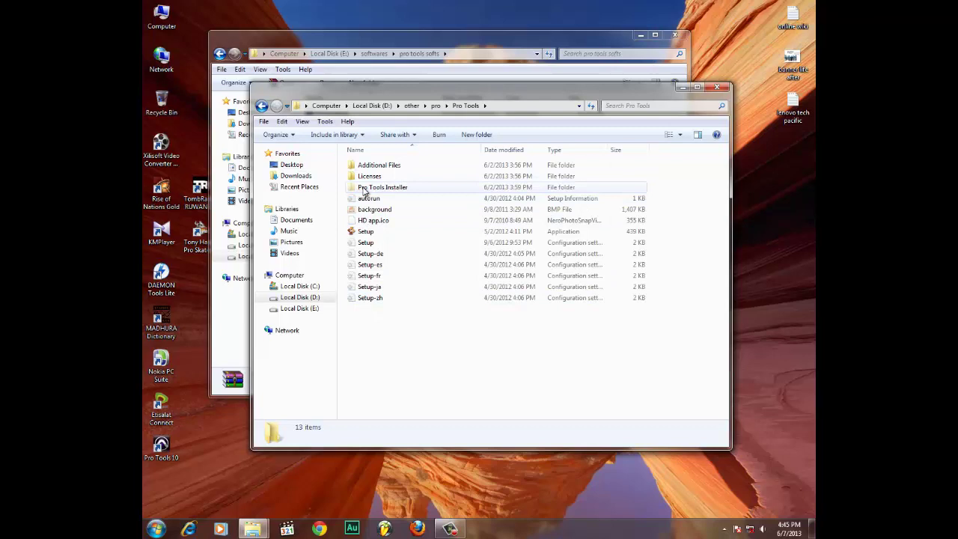
mouse_move(394, 188)
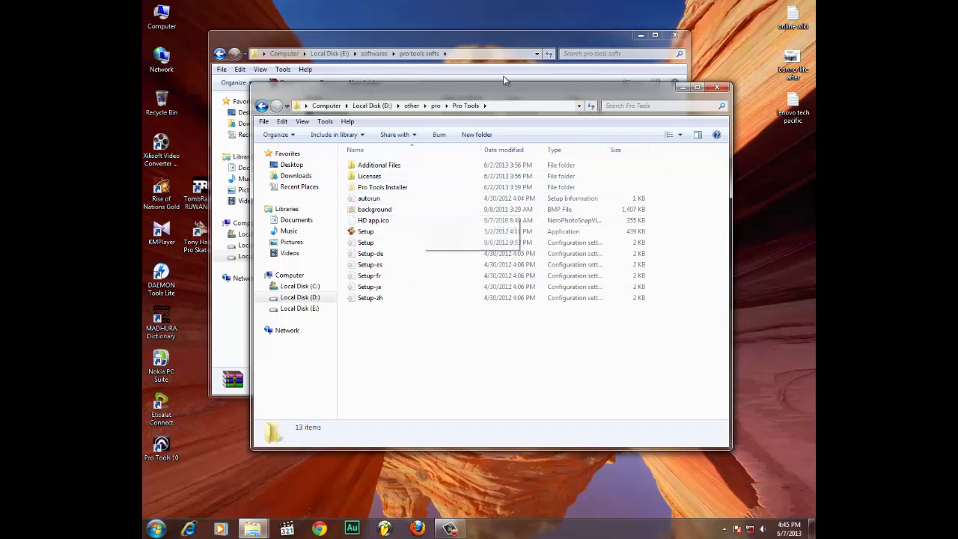
Step: In pro tools softs, compare the HD 10.3 patch (beta 7) and After Team VR archive, then LicenseSupportSetup1
key("alt+Tab")
left_click(382, 159)
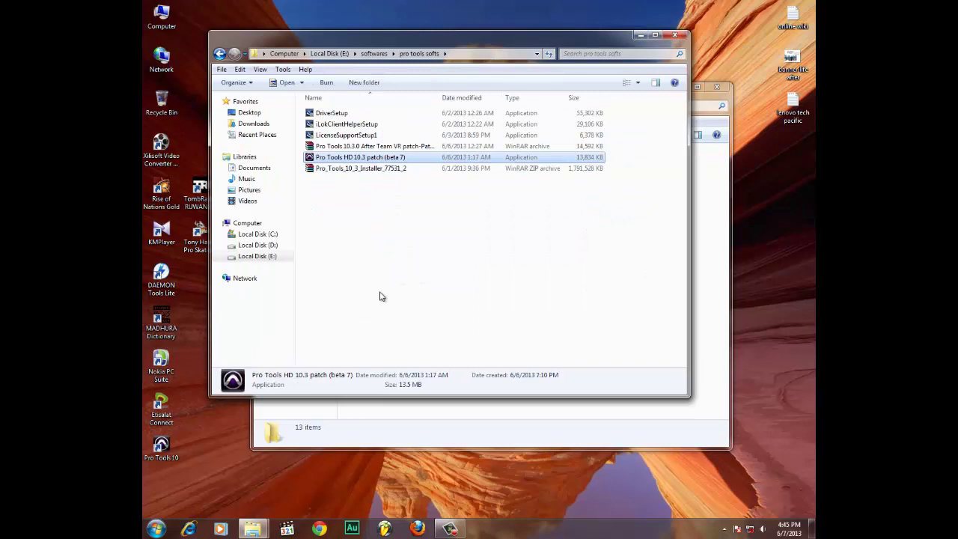
left_click(379, 147)
left_click(379, 158)
left_click(378, 148)
left_click(378, 159)
left_click(320, 137)
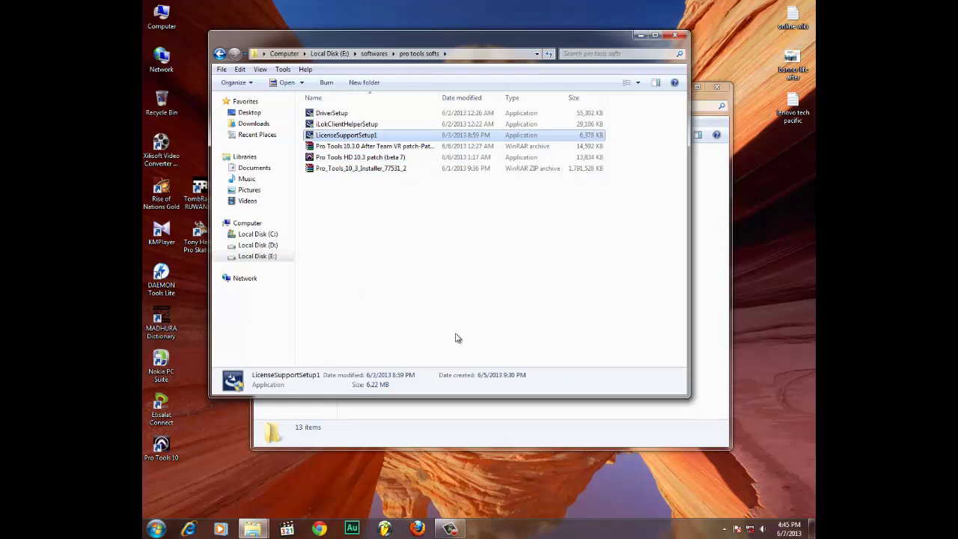
Step: Enlarge the Pro Tools folder window, then review the patch, LicenseSupportSetup1 and iLokClientHelperSetup files
left_click(710, 131)
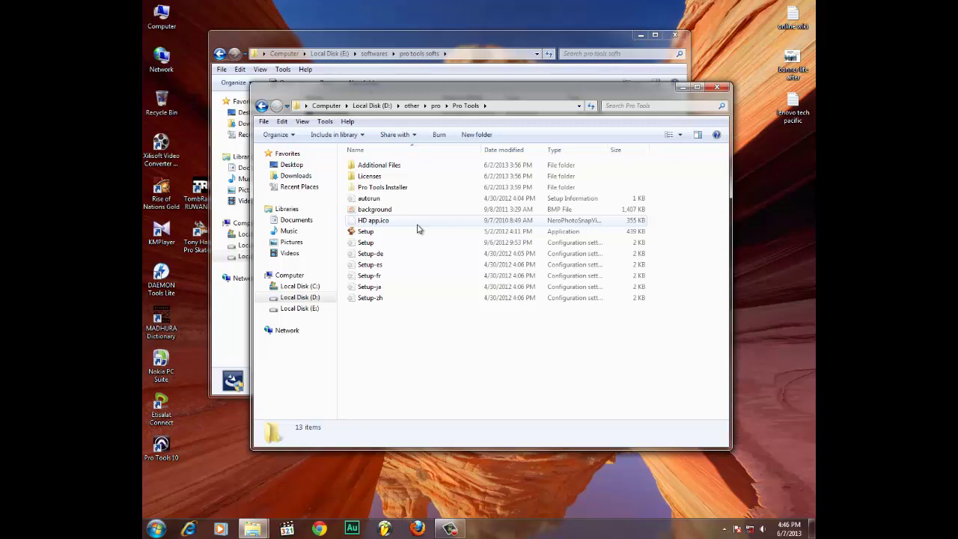
left_click_drag(490, 83, 491, 75)
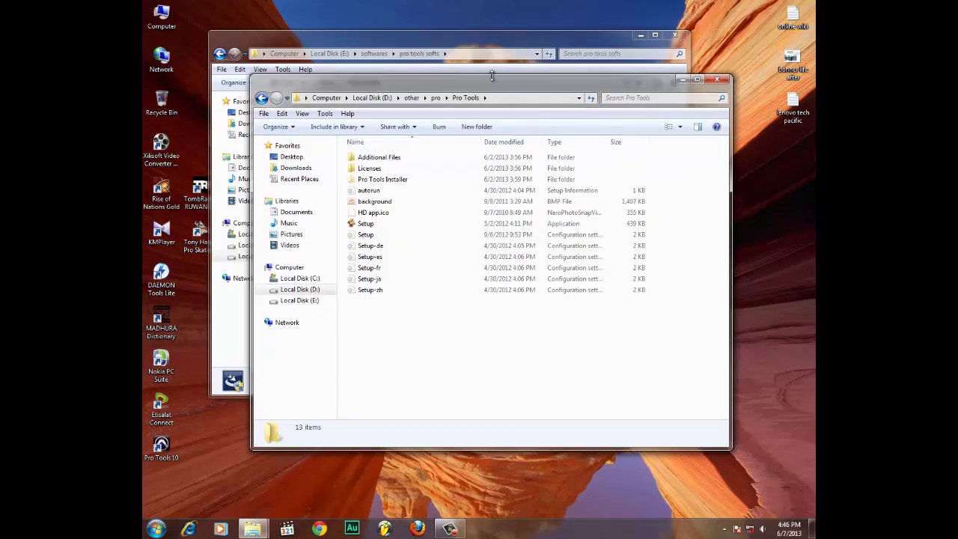
left_click(493, 71)
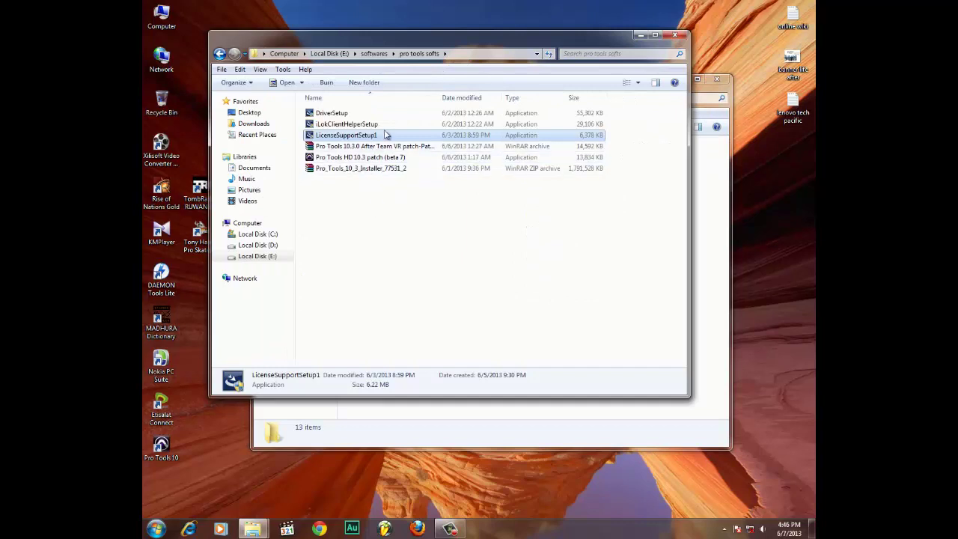
left_click(360, 158)
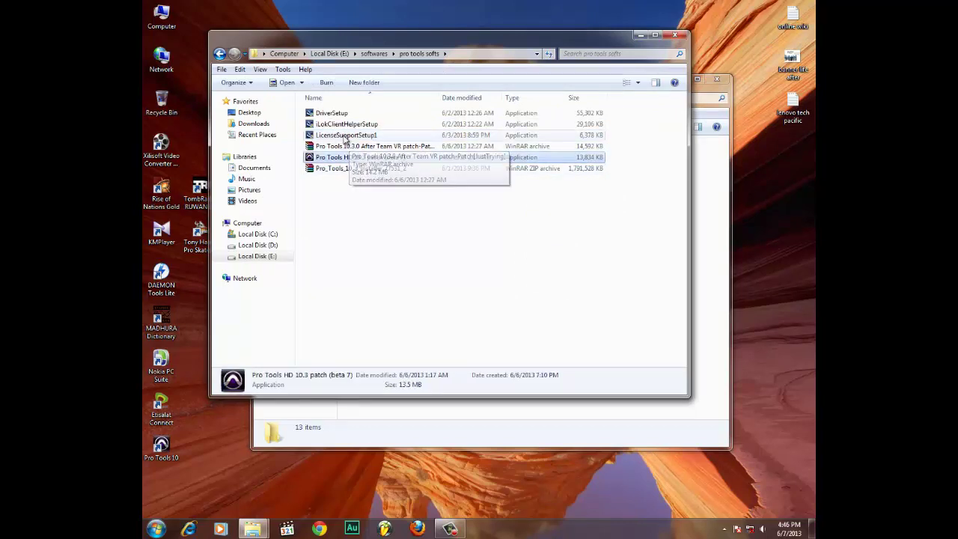
left_click(346, 137)
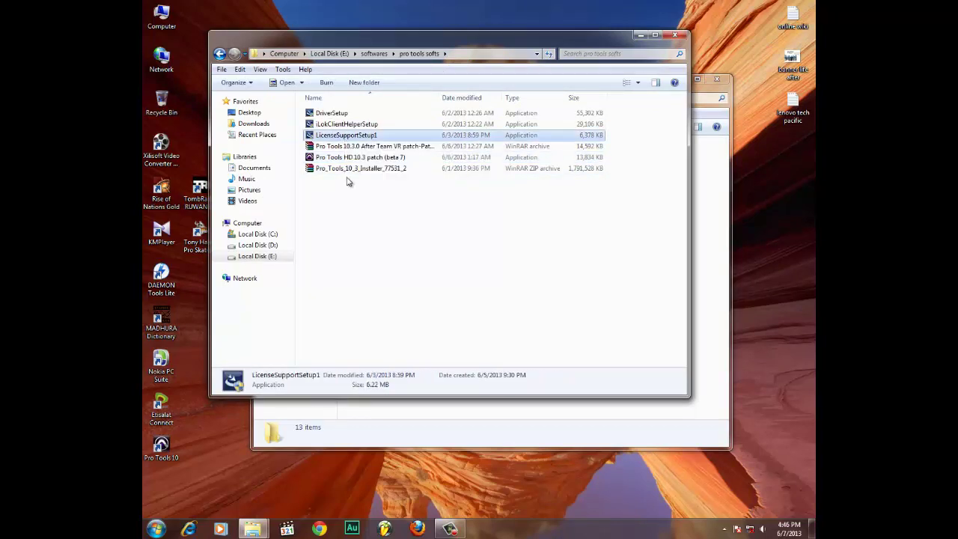
left_click(328, 124)
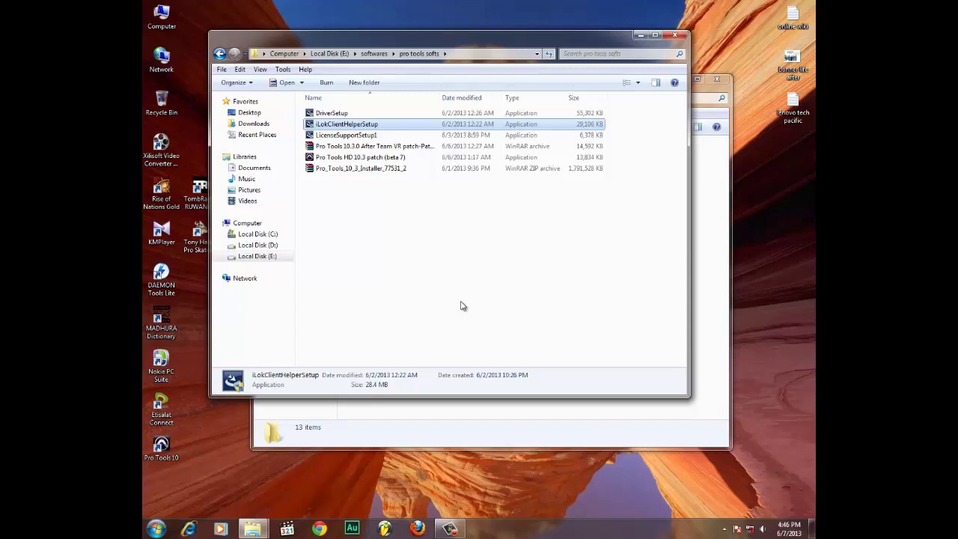
Step: Set Folder Options back to hiding hidden files, folders and drives, and select Setup
left_click(704, 113)
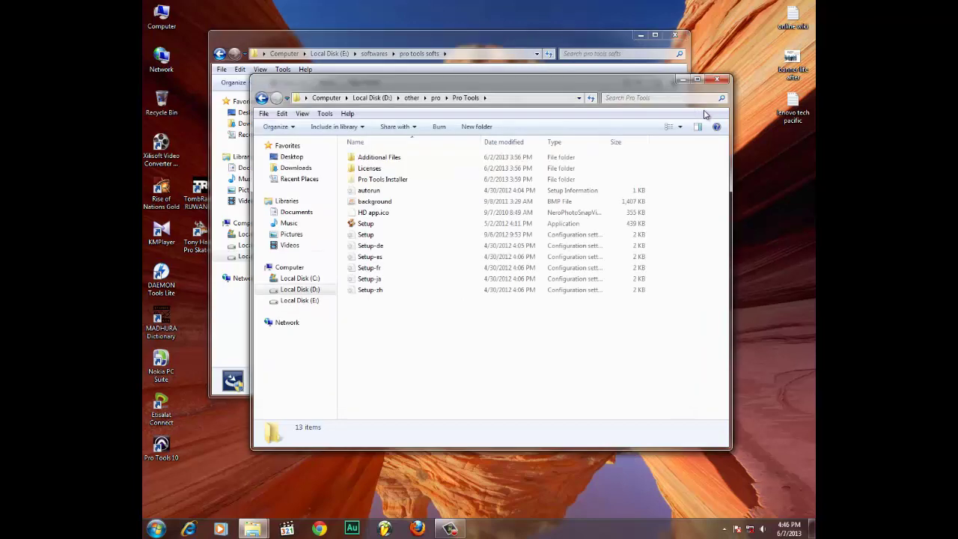
left_click(324, 113)
left_click(333, 161)
left_click(306, 141)
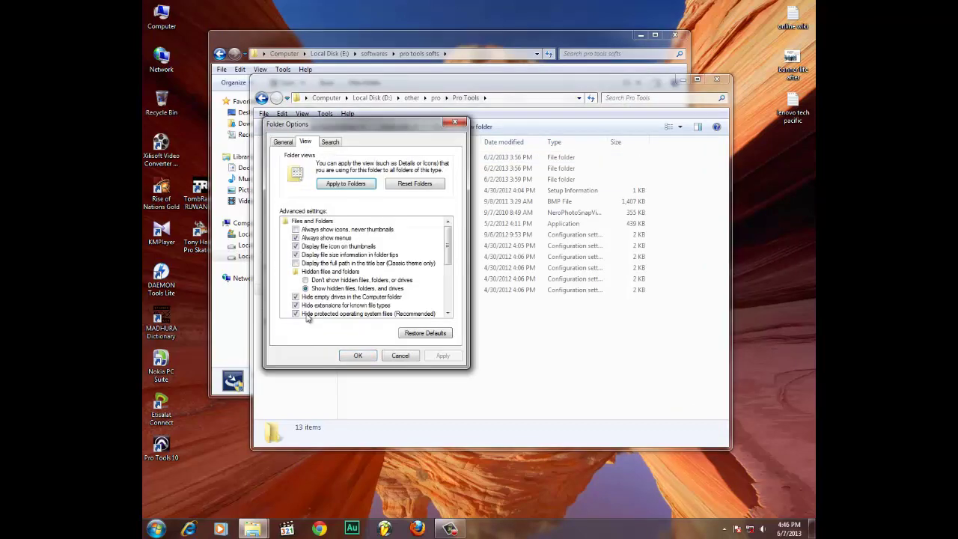
left_click(314, 281)
left_click(443, 356)
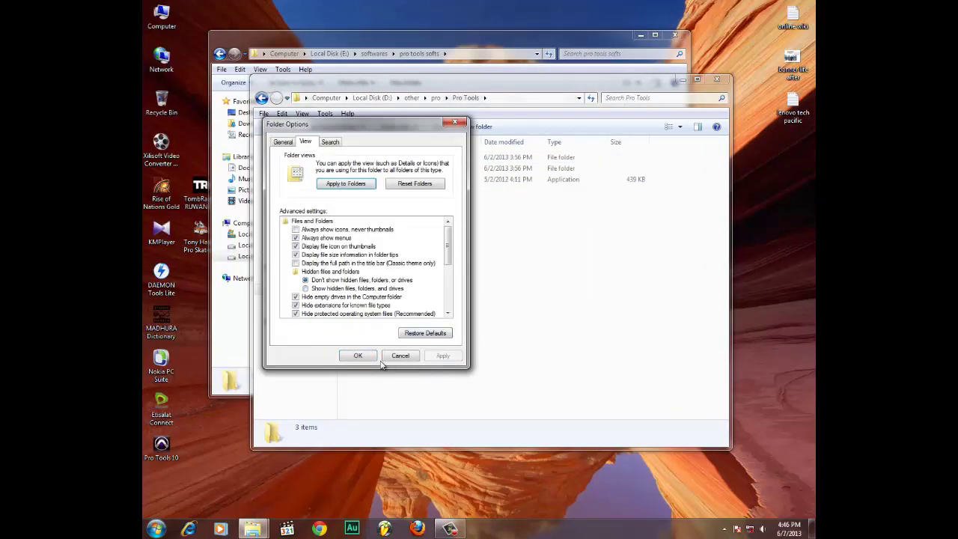
left_click(358, 355)
left_click(366, 183)
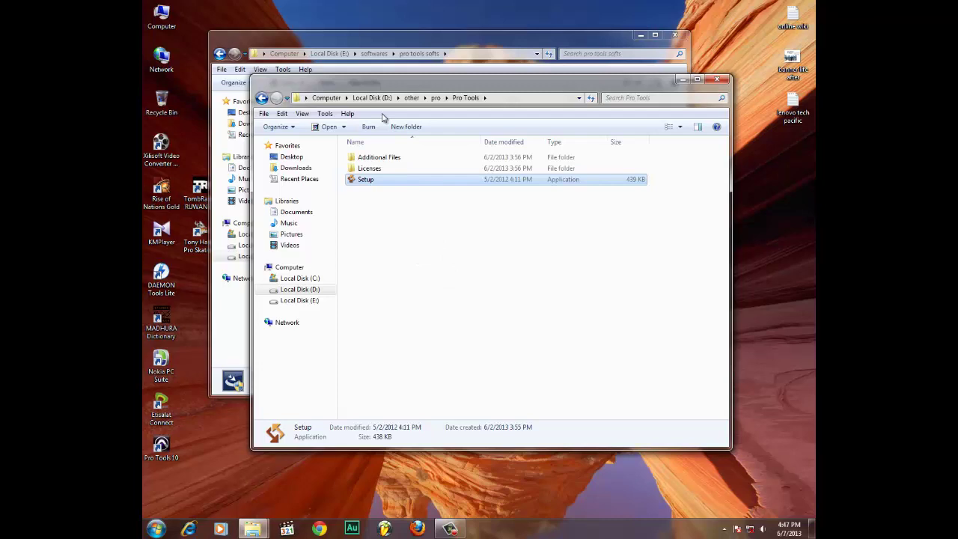
Step: Browse Local Disk C: and D: in a new Computer window, then close that window
double_click(162, 16)
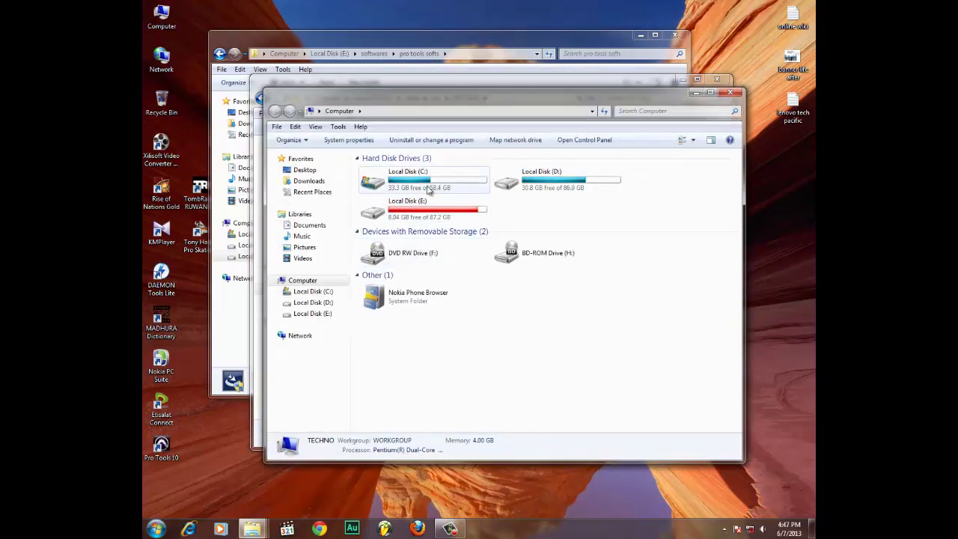
double_click(414, 189)
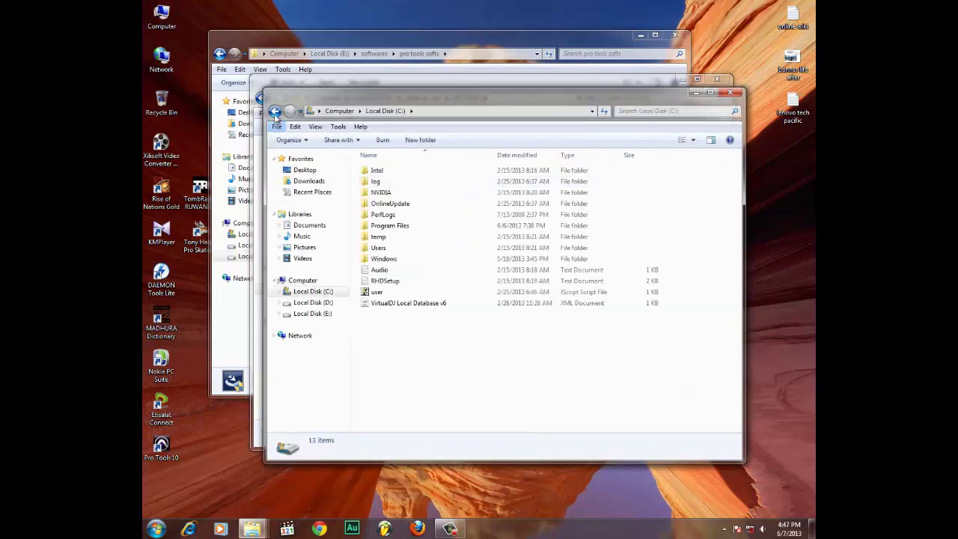
key("BackSpace")
left_click(523, 188)
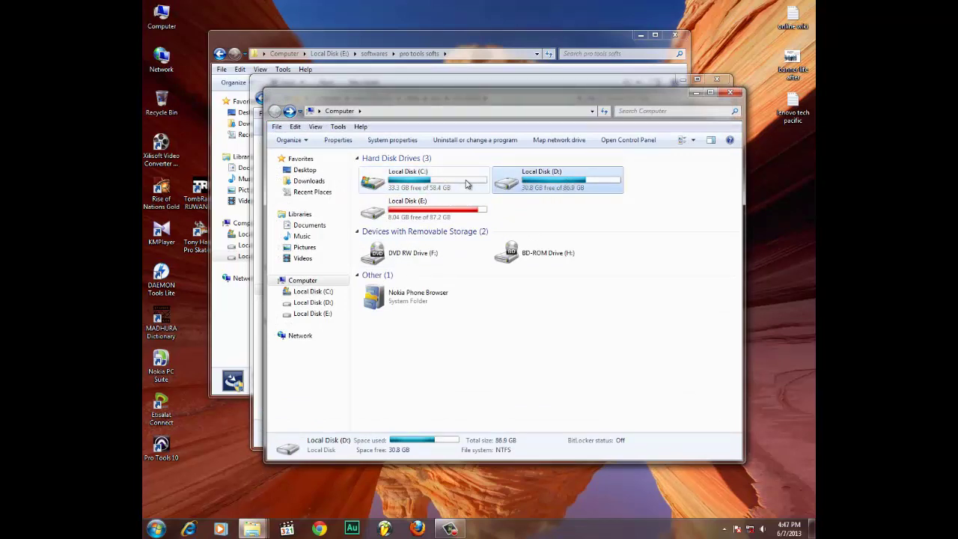
double_click(544, 188)
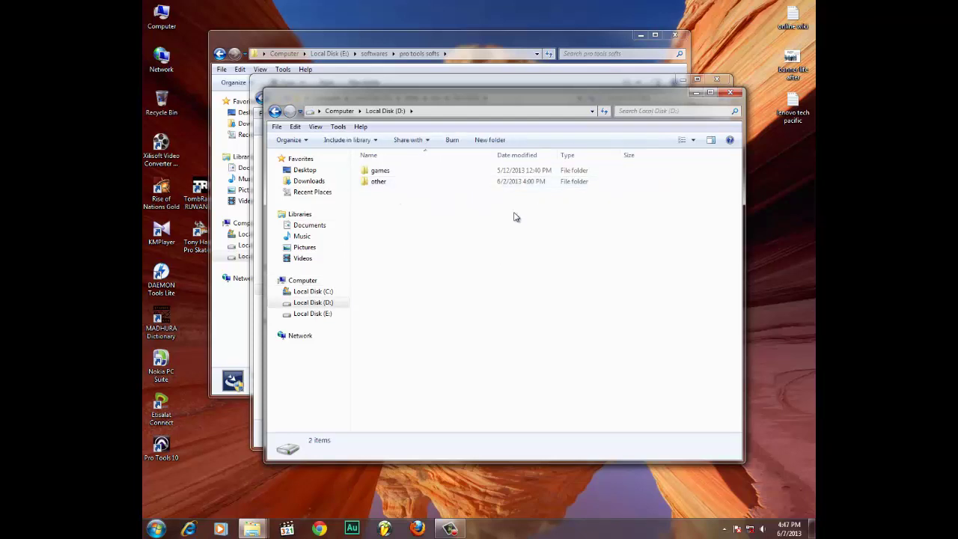
key("BackSpace")
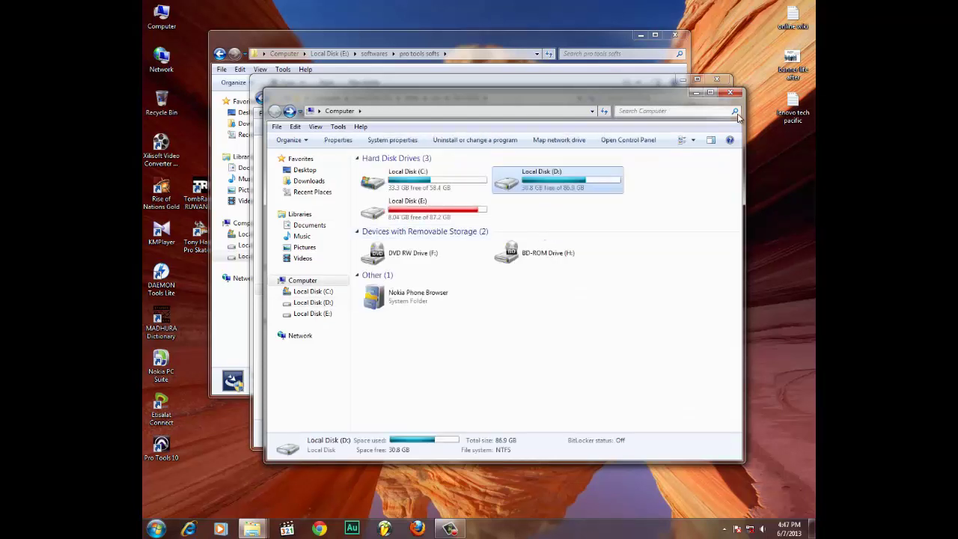
left_click_drag(663, 96, 672, 116)
left_click(438, 206)
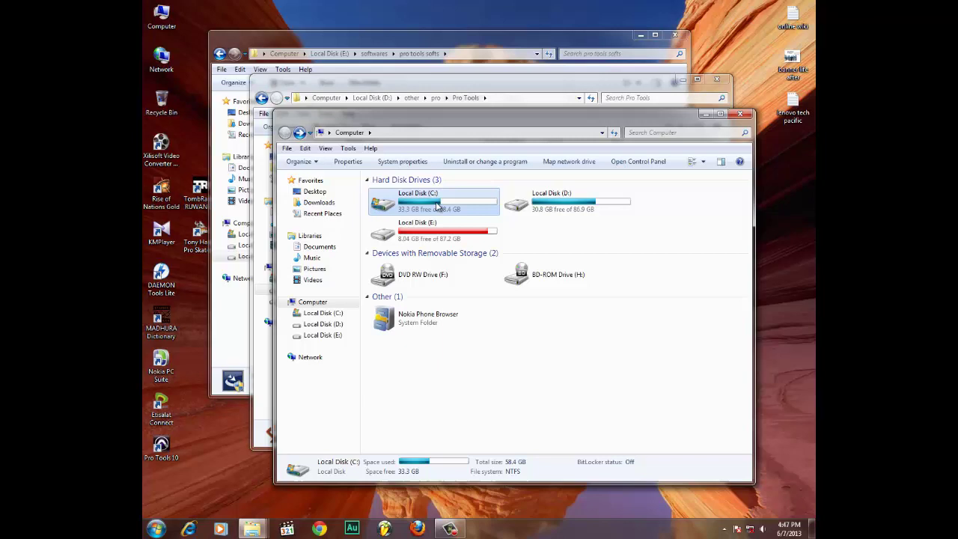
double_click(438, 206)
key("BackSpace")
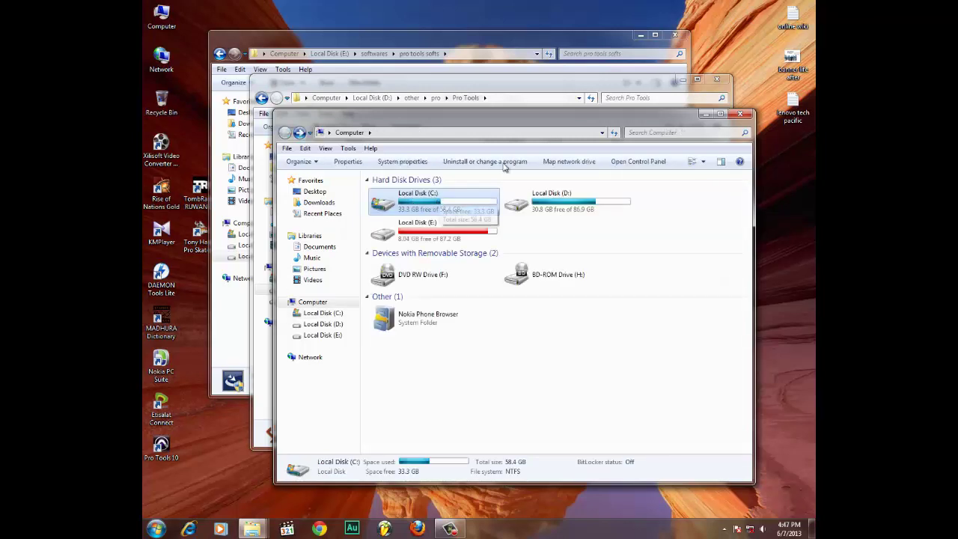
left_click(744, 116)
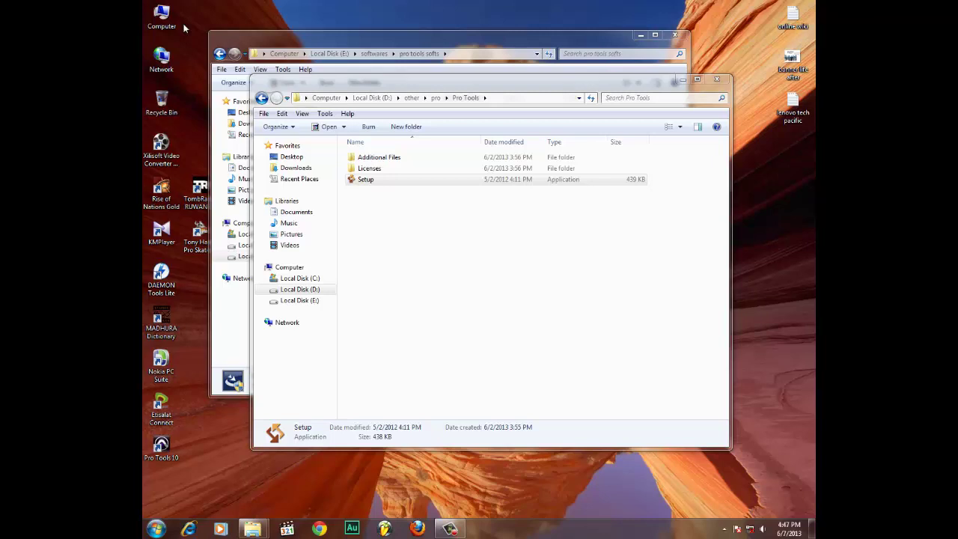
Step: Select the Pro Tools HD 10.3 patch (beta 7), then open C:\Program Files in a Computer window
left_click(337, 42)
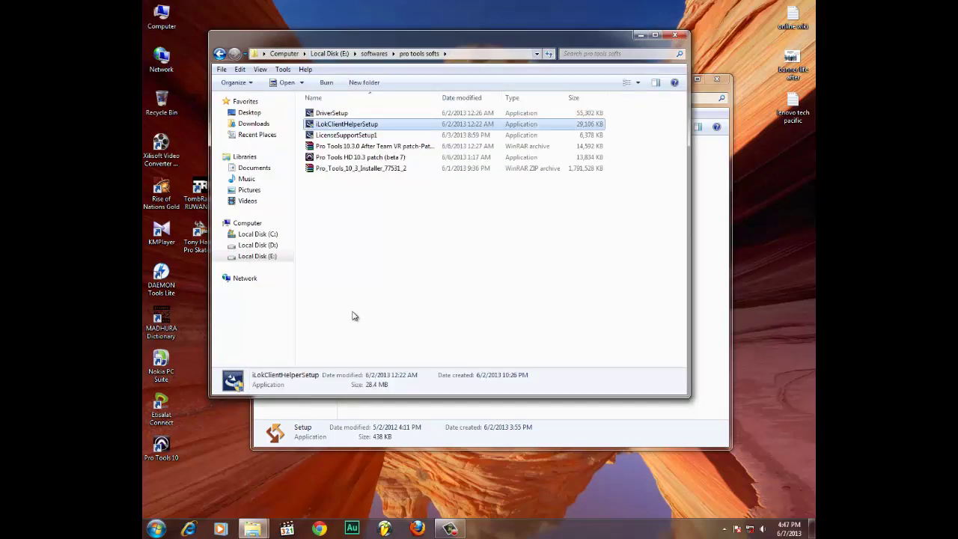
left_click(357, 158)
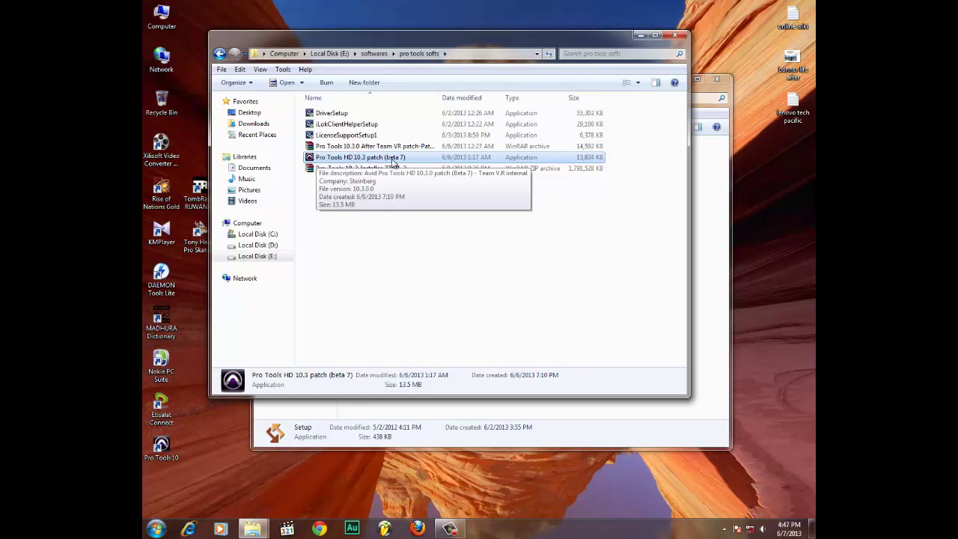
double_click(161, 17)
double_click(404, 196)
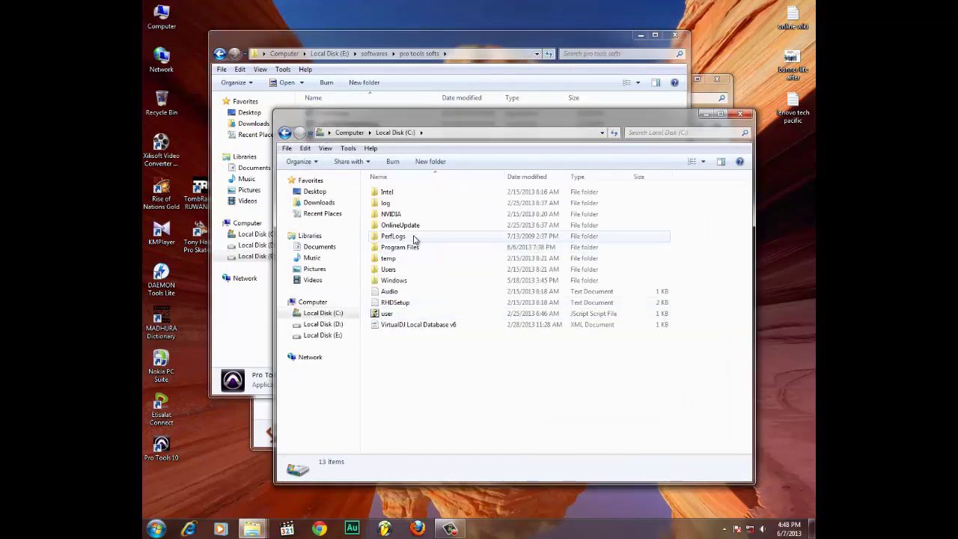
double_click(404, 247)
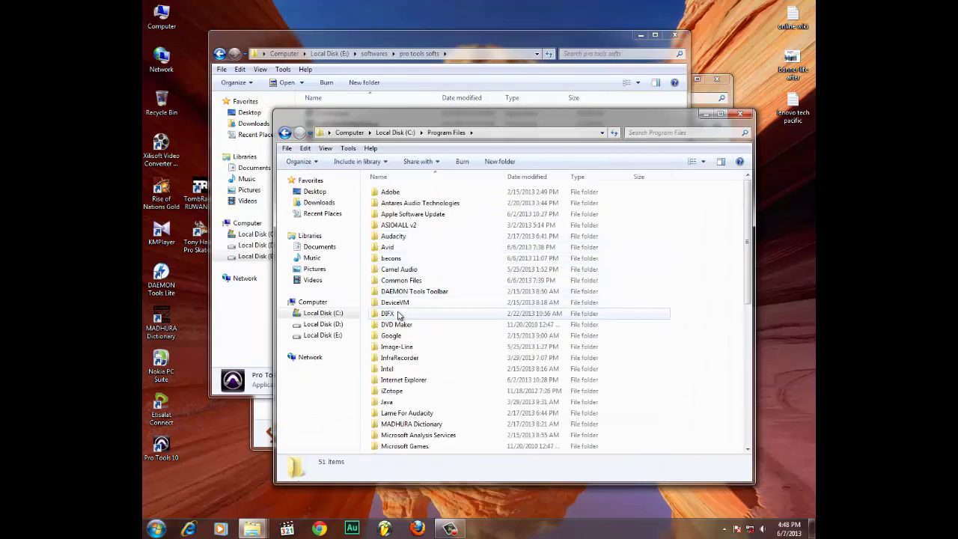
scroll(398, 392, "down", 1)
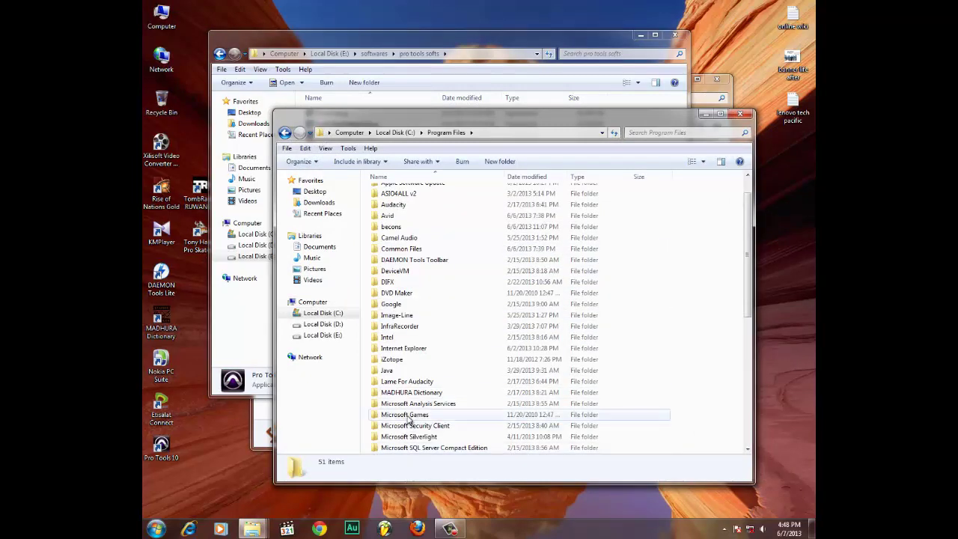
key("Home")
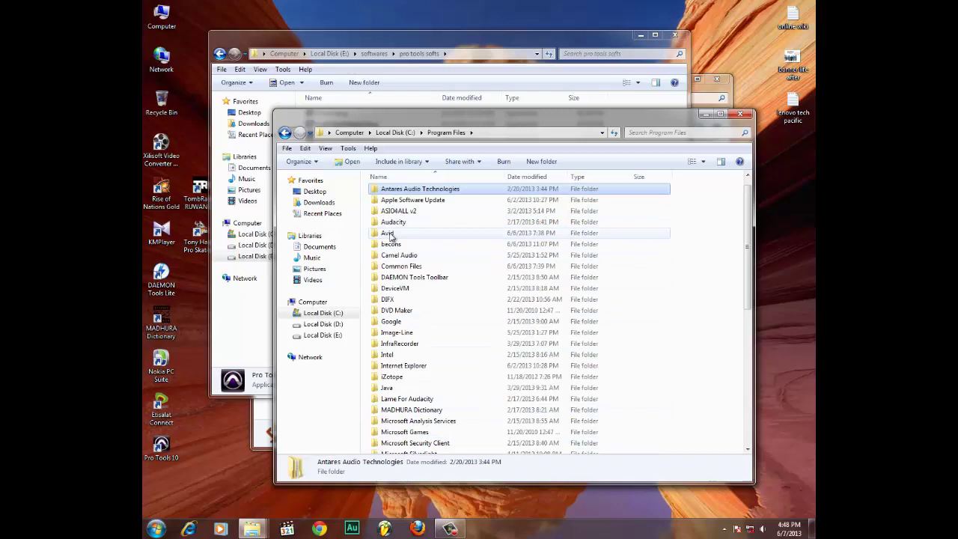
Step: Open Avid\Pro Tools, locate the patch (beta 7) file, and return to the softs window
double_click(388, 234)
double_click(393, 205)
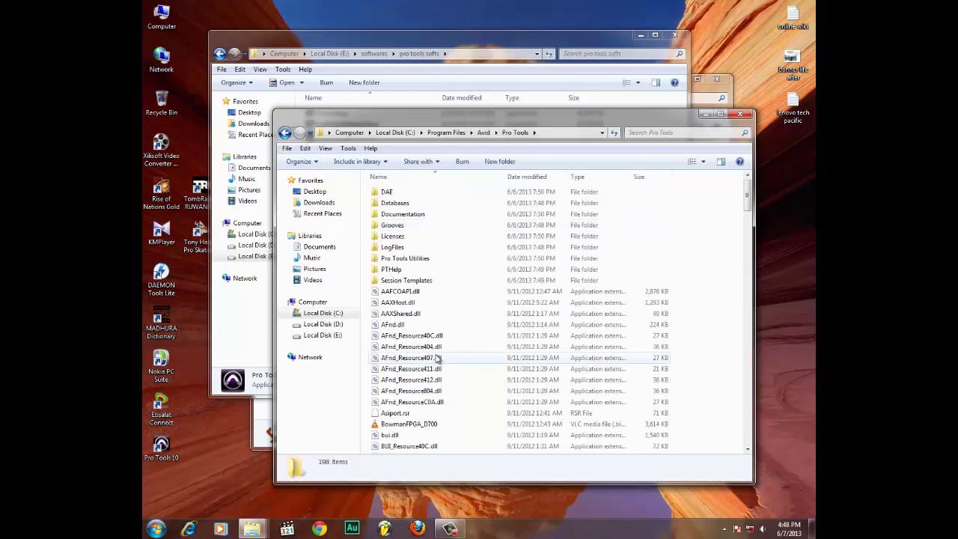
scroll(439, 359, "down", 8)
scroll(438, 359, "up", 10)
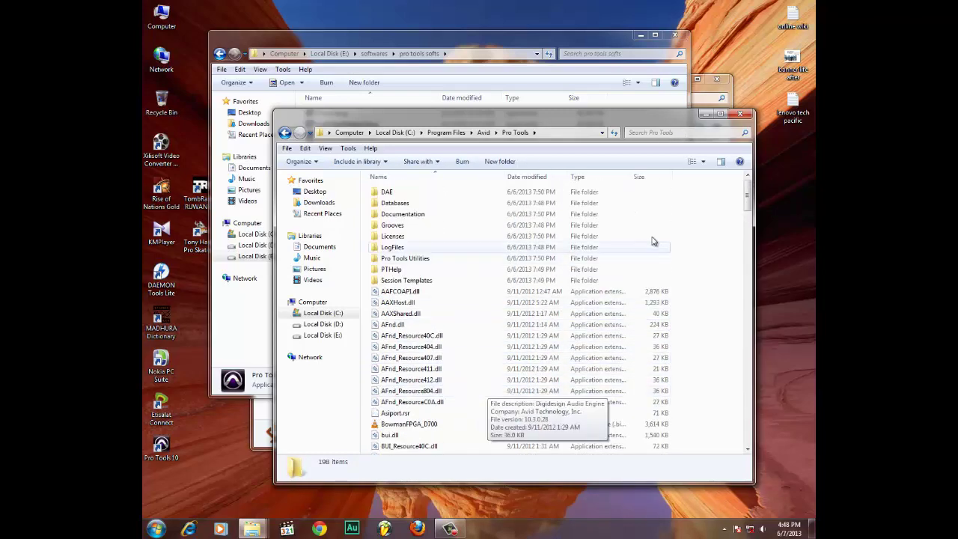
left_click_drag(748, 209, 747, 396)
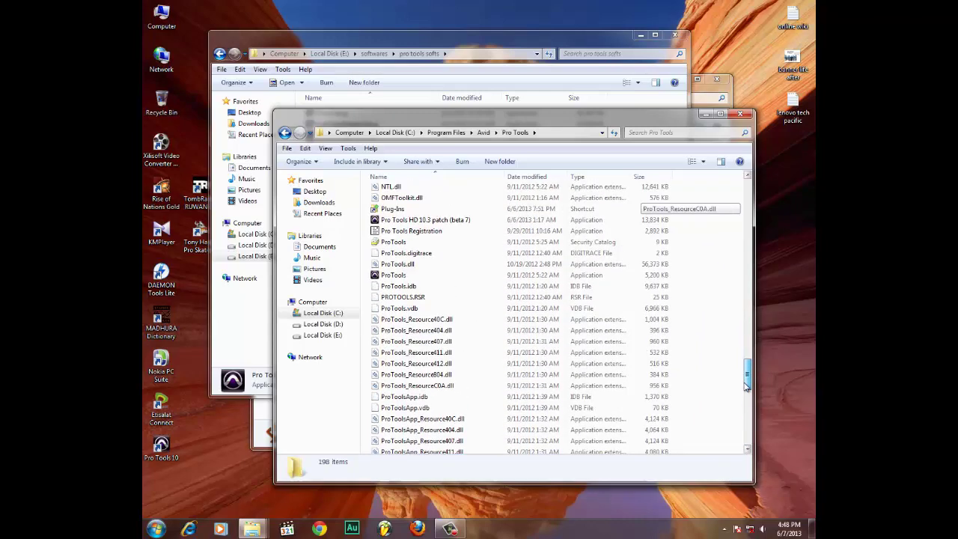
left_click(422, 220)
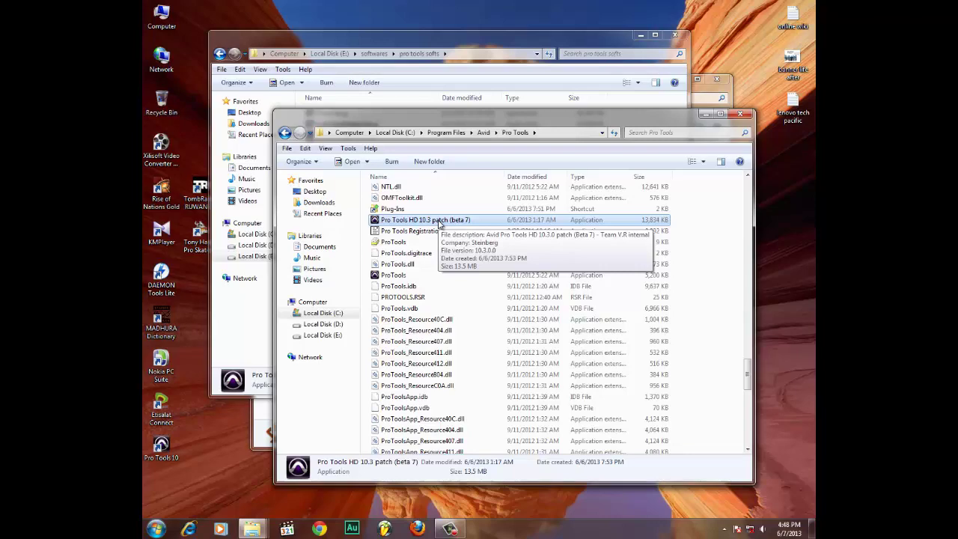
left_click(517, 69)
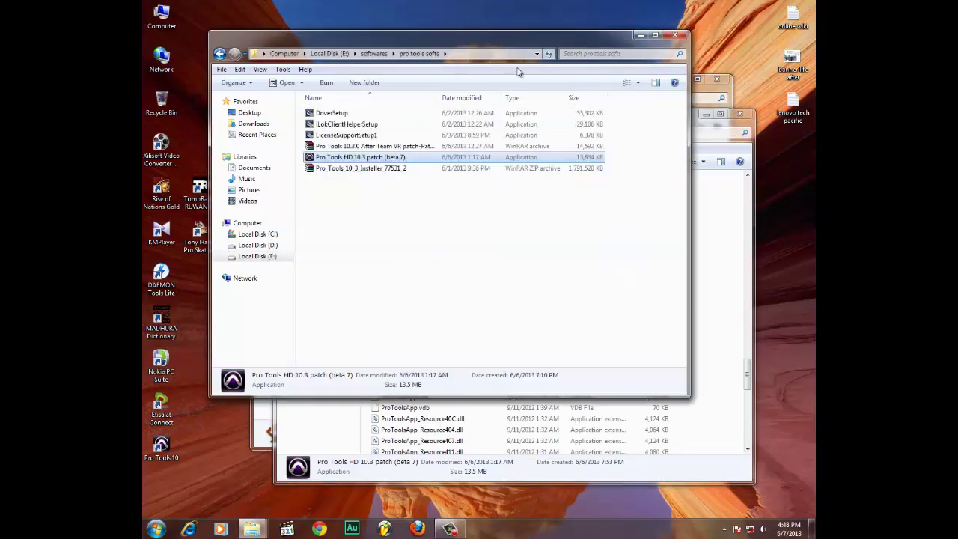
Step: Open Instructions.txt from the After Team VR patch archive, dismissing the nag and closing WinRAR
double_click(352, 146)
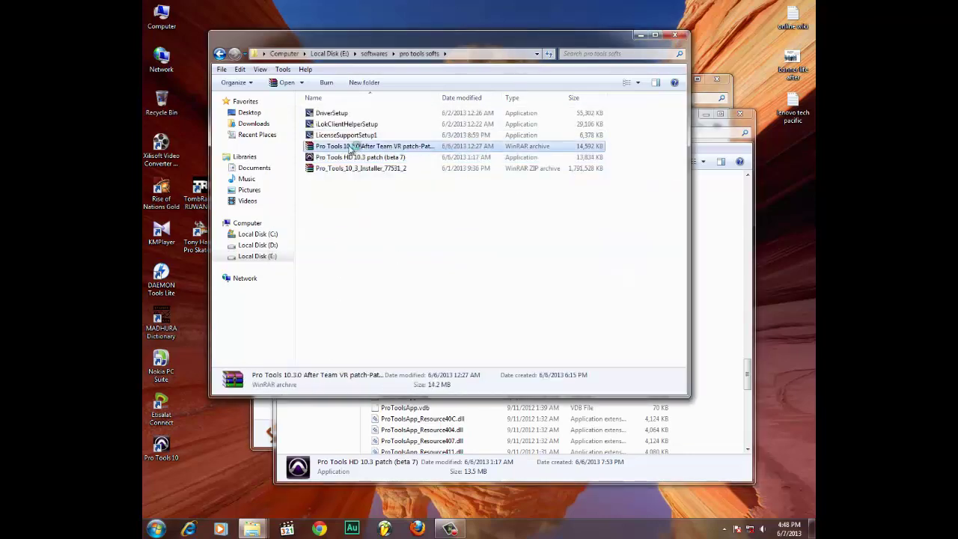
double_click(203, 134)
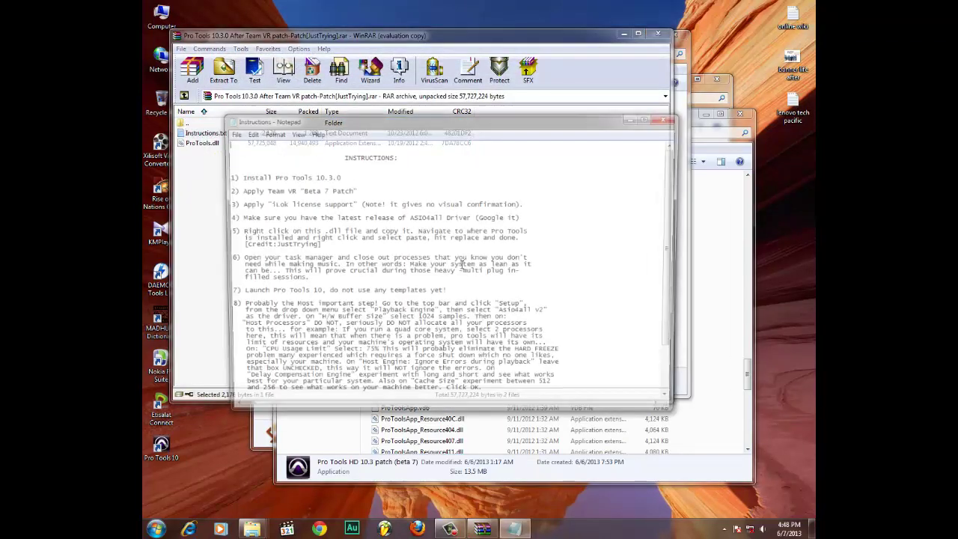
left_click(481, 222)
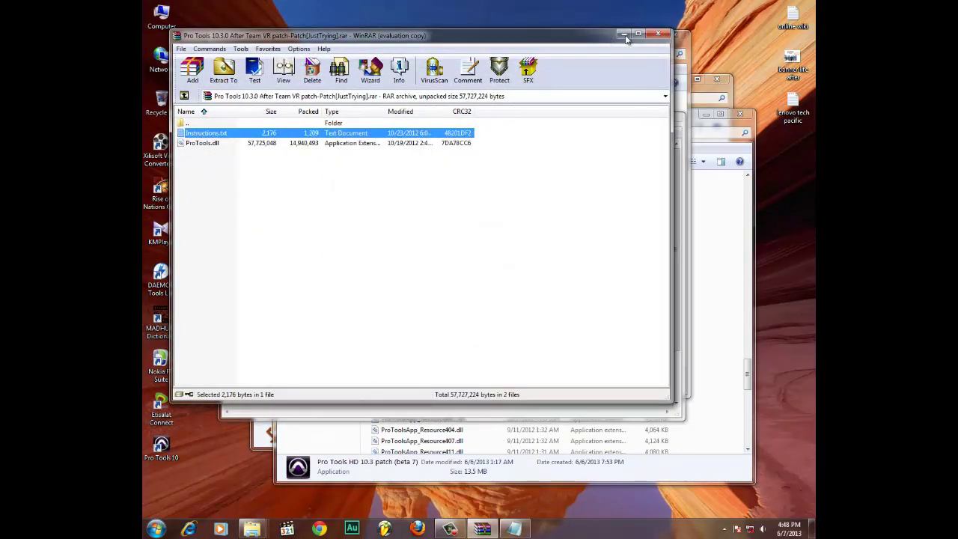
scroll(346, 171, "down", 1)
scroll(346, 170, "up", 1)
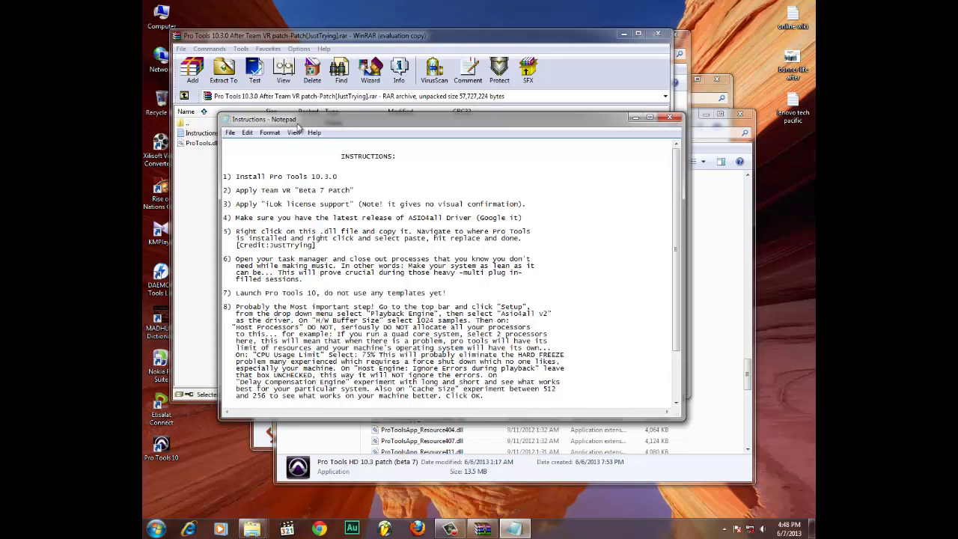
left_click_drag(323, 122, 376, 144)
left_click_drag(419, 178, 419, 176)
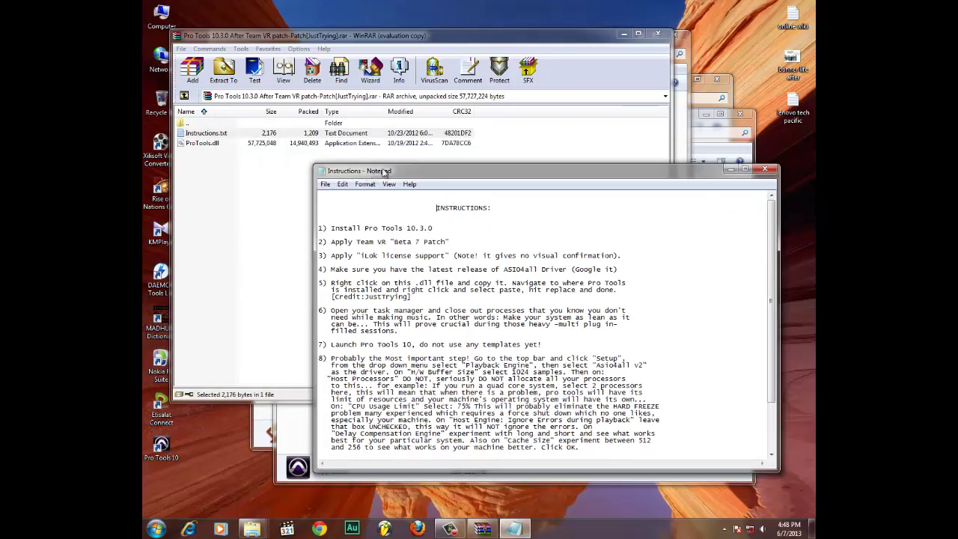
left_click(658, 33)
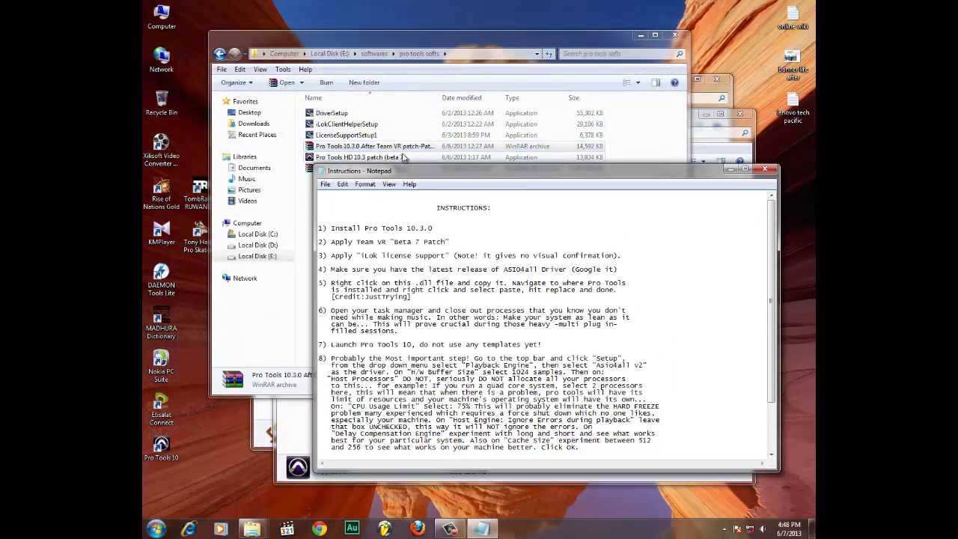
Step: Read through the Pro Tools 10.3.0 and Beta 7 patch install steps in Notepad
left_click_drag(453, 175, 467, 152)
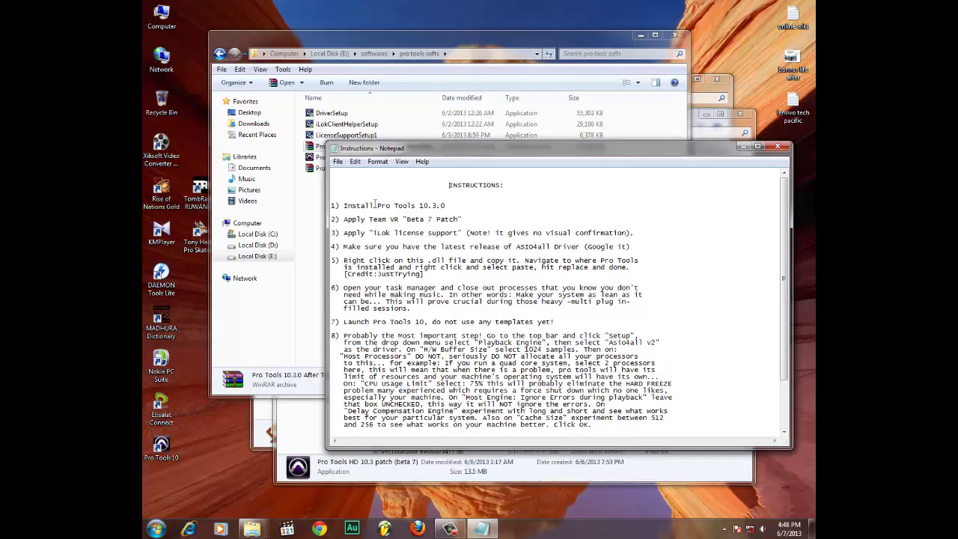
scroll(382, 213, "down", 1)
scroll(384, 213, "down", 1)
scroll(383, 214, "up", 3)
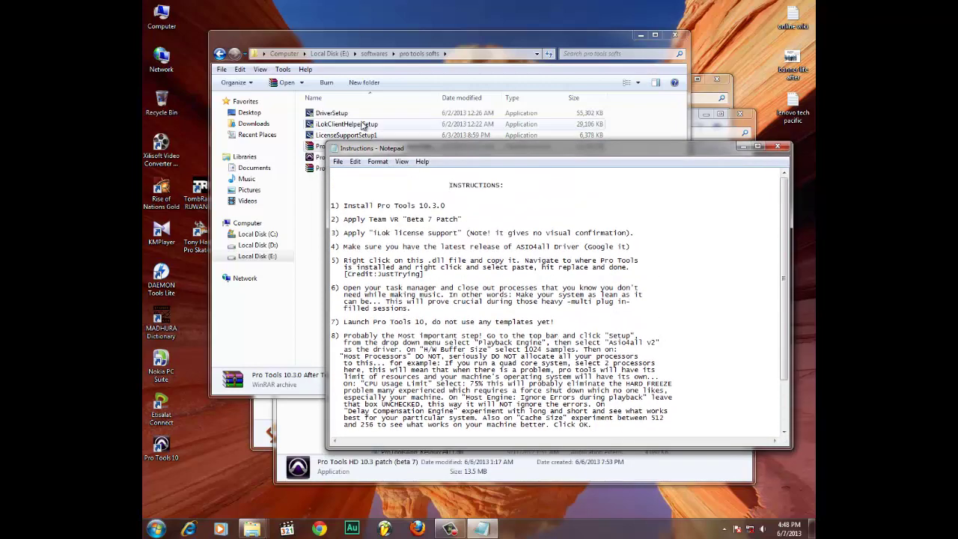
left_click_drag(451, 149, 425, 102)
scroll(398, 208, "down", 1)
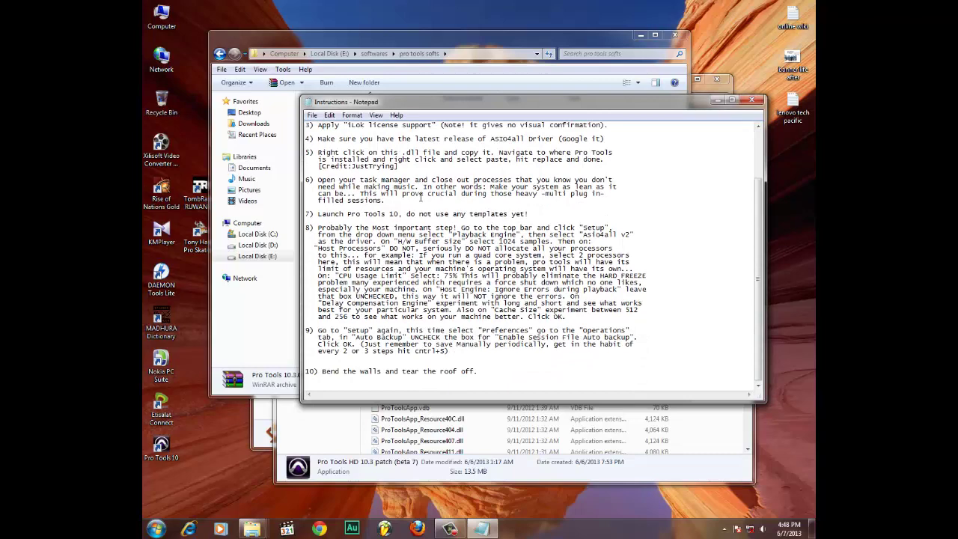
scroll(398, 207, "up", 1)
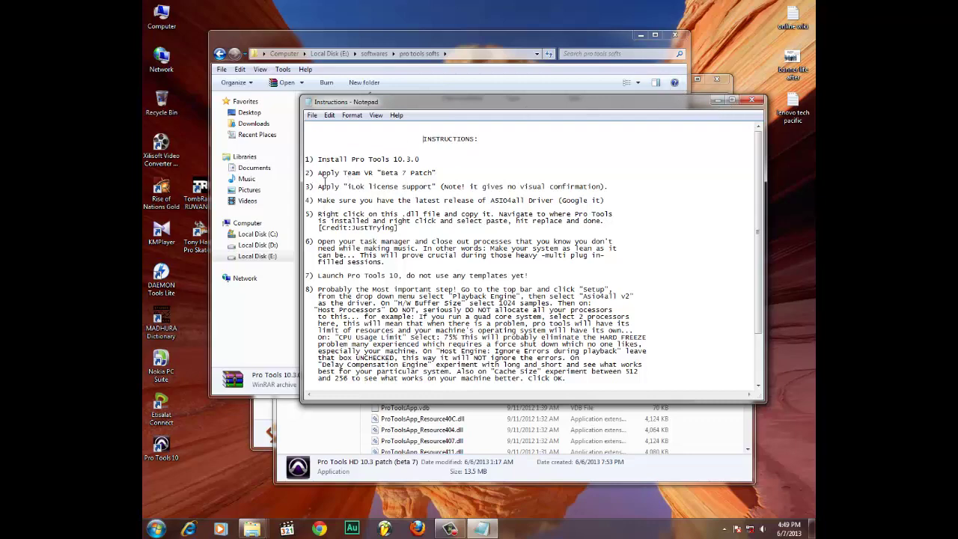
left_click(751, 100)
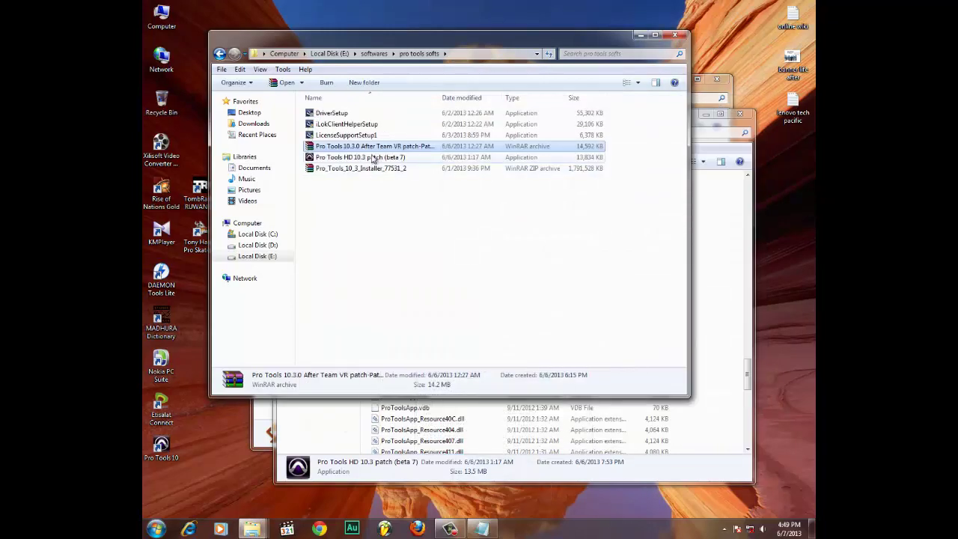
left_click(487, 532)
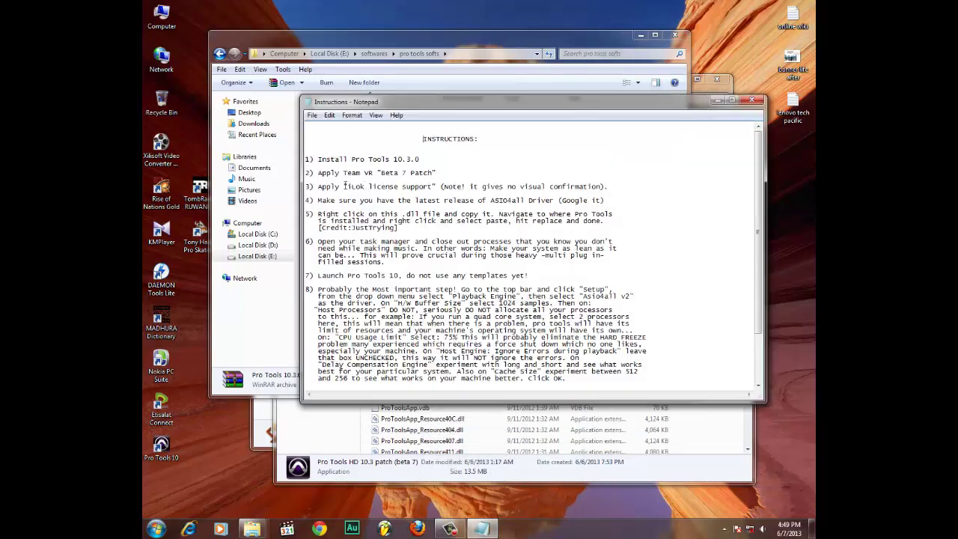
left_click(525, 82)
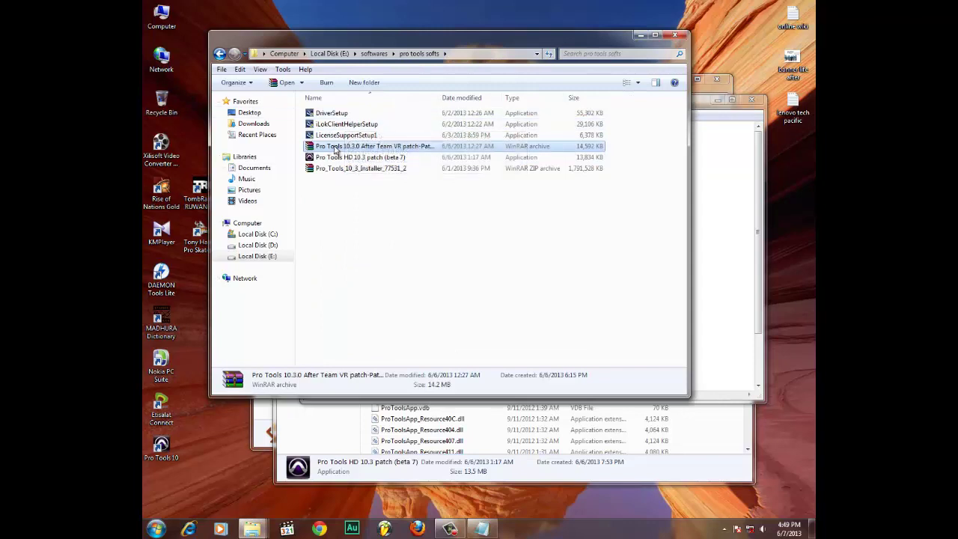
left_click(331, 135)
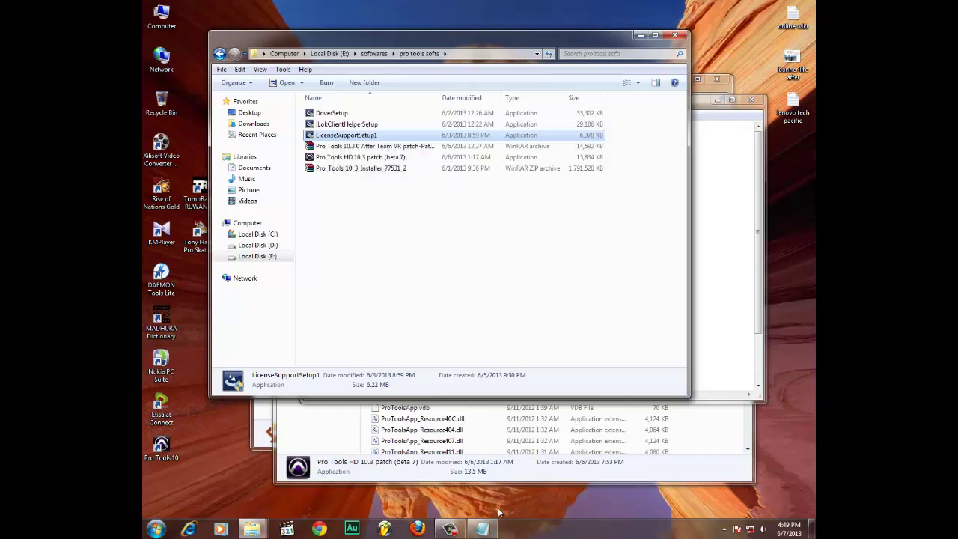
left_click(481, 528)
left_click_drag(446, 105, 447, 129)
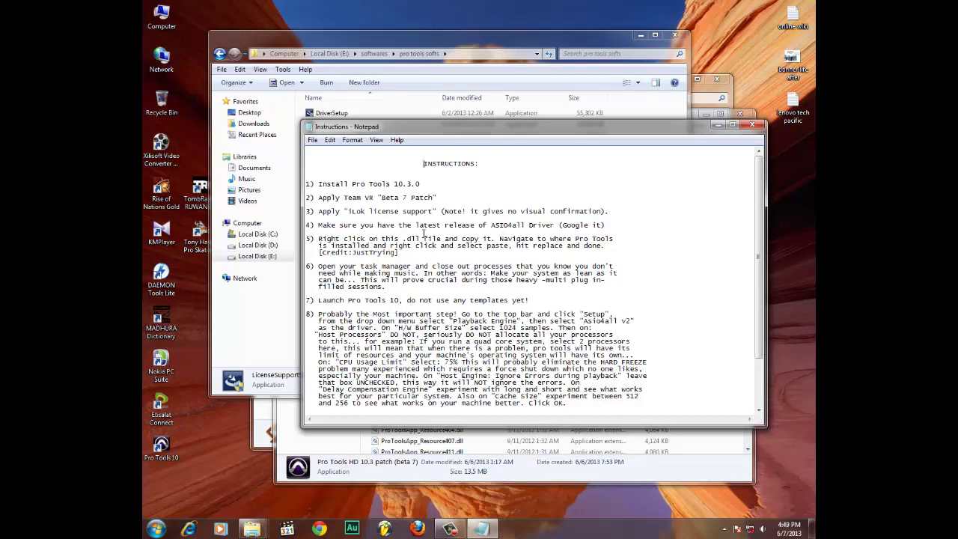
left_click_drag(588, 128, 590, 131)
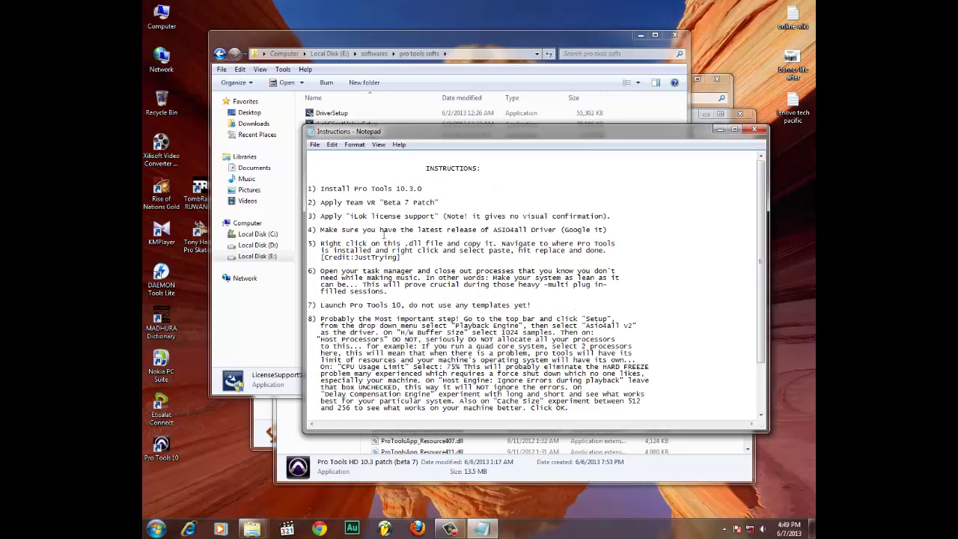
left_click_drag(492, 229, 556, 229)
left_click(395, 253)
left_click(519, 72)
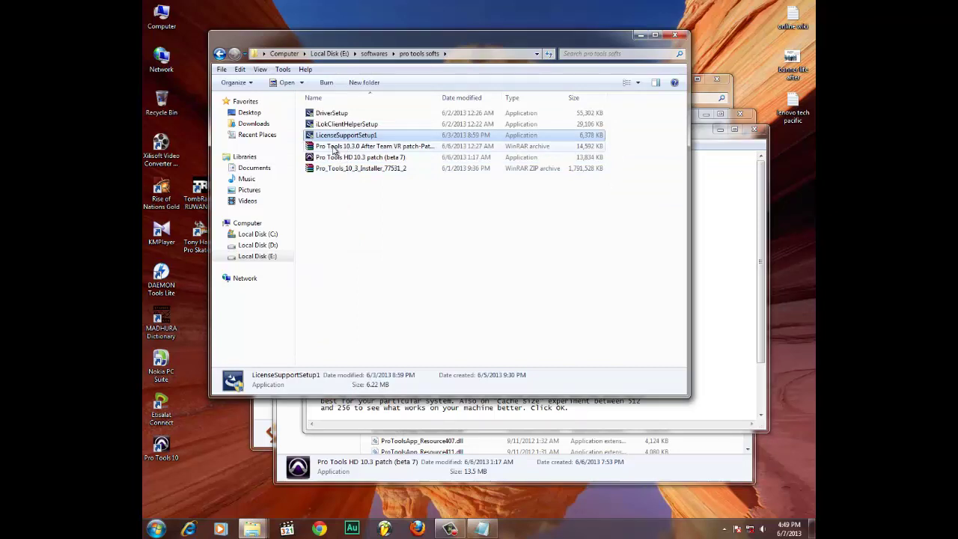
Step: View the Team VR patch archive in WinRAR, check the installed Pro Tools folder, then return to Instructions
double_click(407, 148)
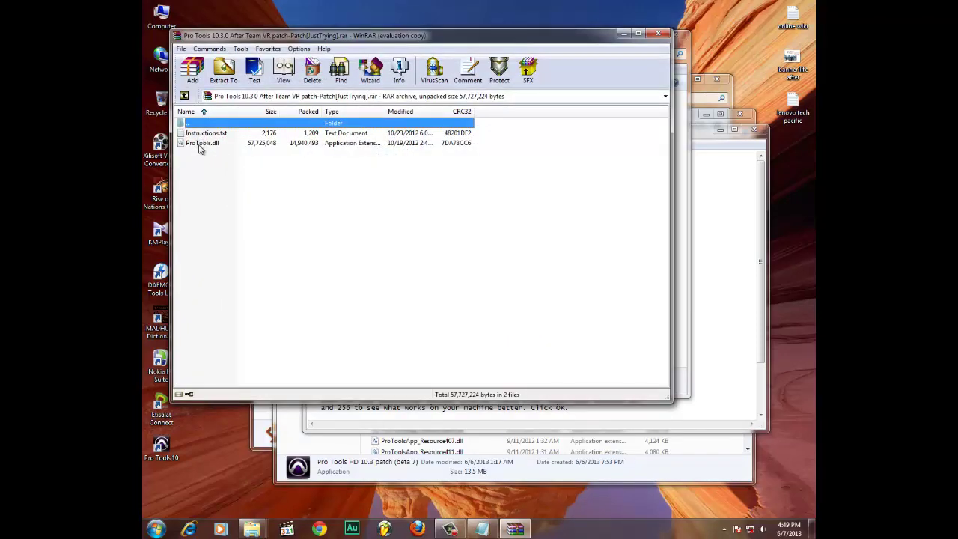
left_click(497, 224)
left_click(658, 34)
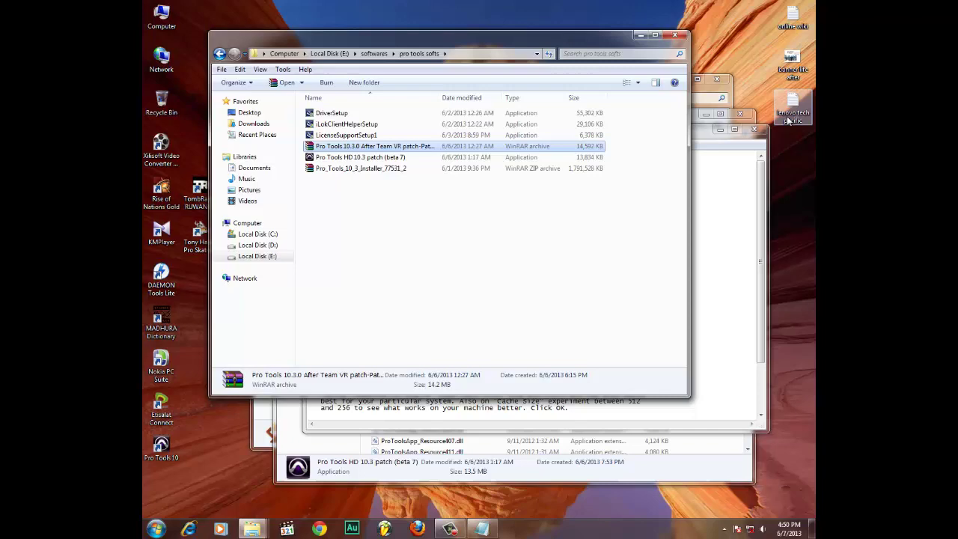
left_click(699, 120)
scroll(586, 320, "down", 10)
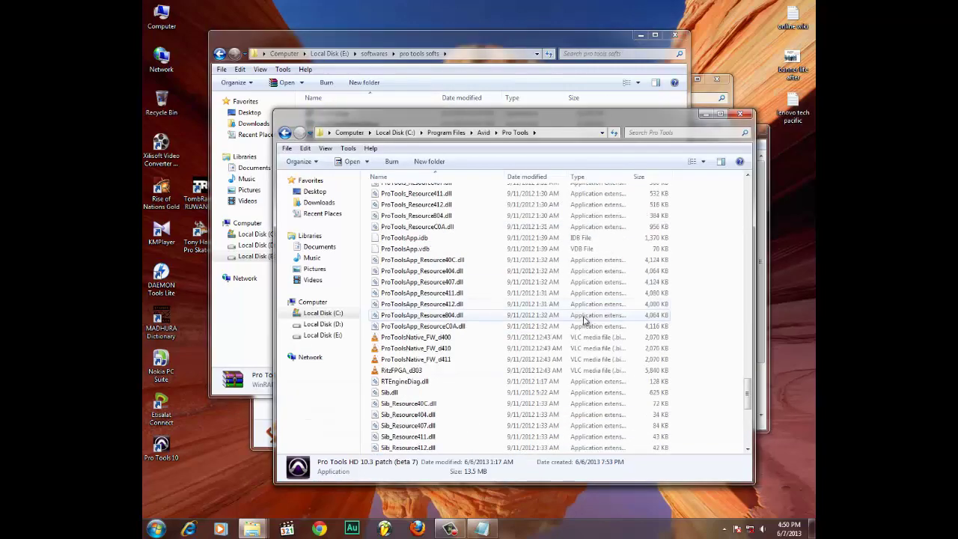
scroll(586, 320, "up", 15)
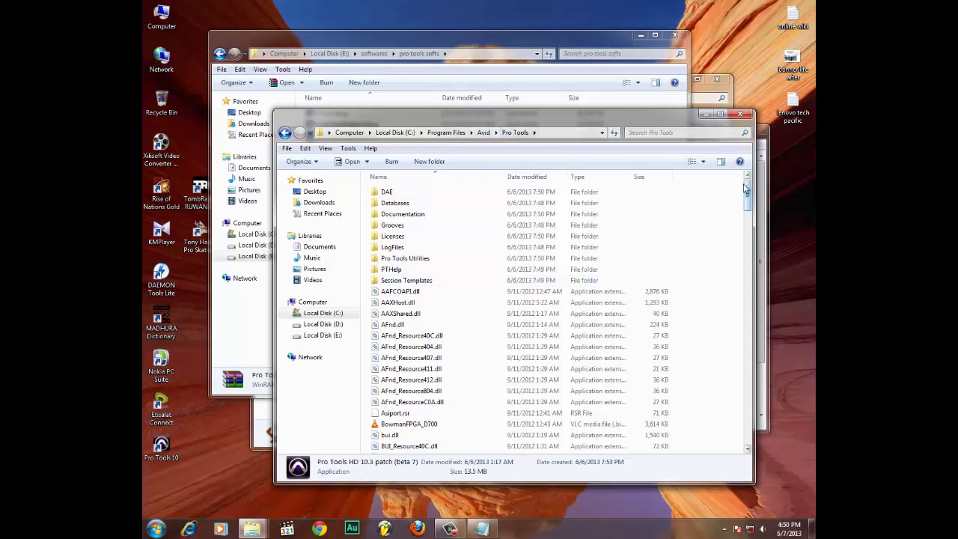
left_click_drag(746, 189, 746, 337)
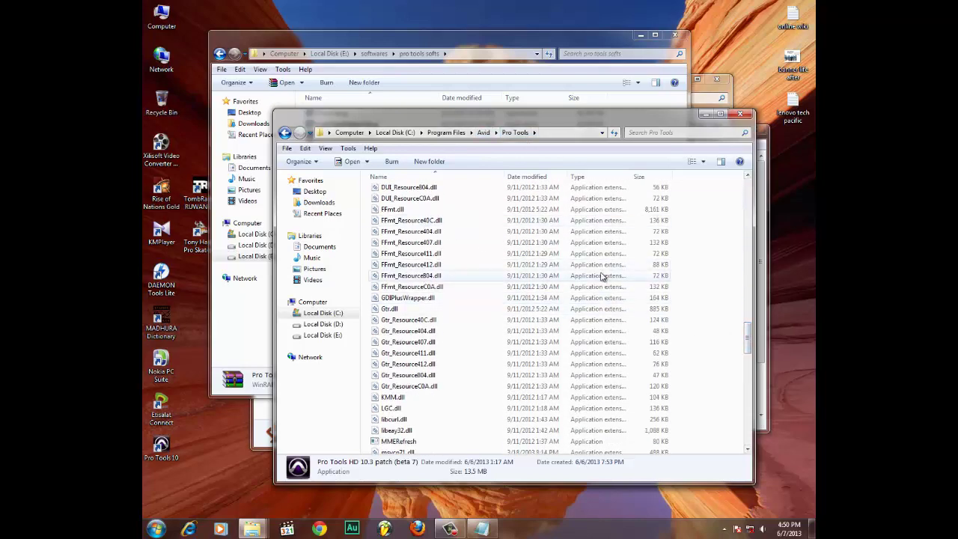
left_click(762, 151)
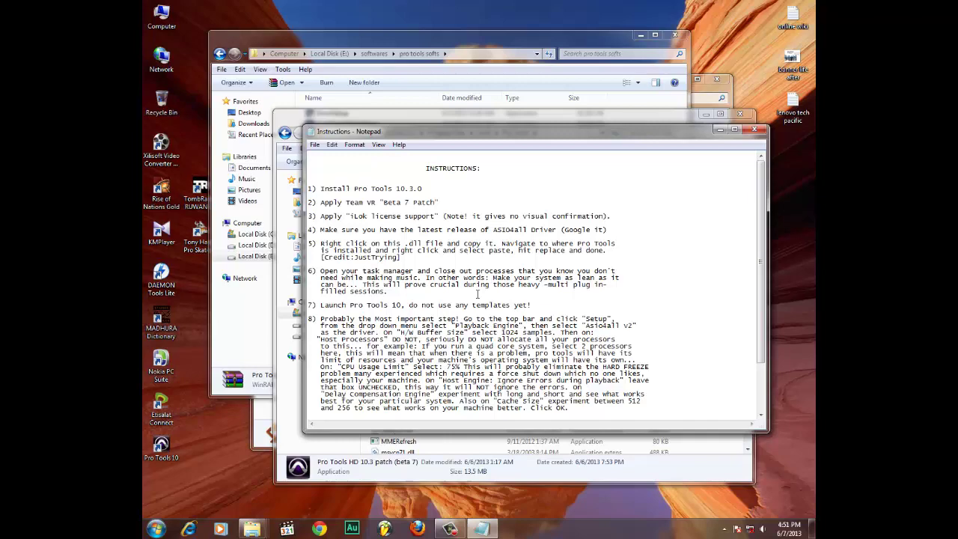
Step: Highlight instruction steps 1–8, then choose 'Keep the current color scheme, and don't show this message again'
left_click_drag(320, 189, 414, 408)
left_click(431, 245)
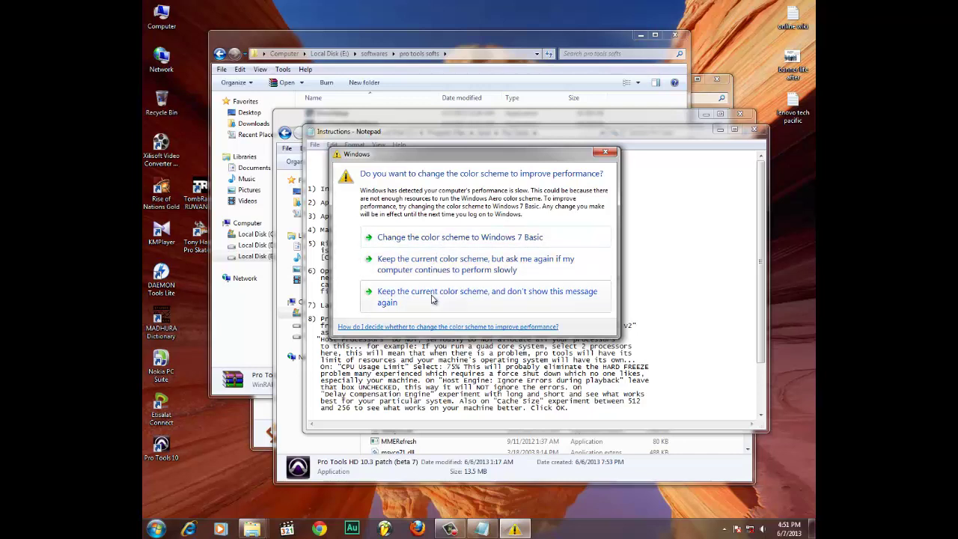
left_click(427, 298)
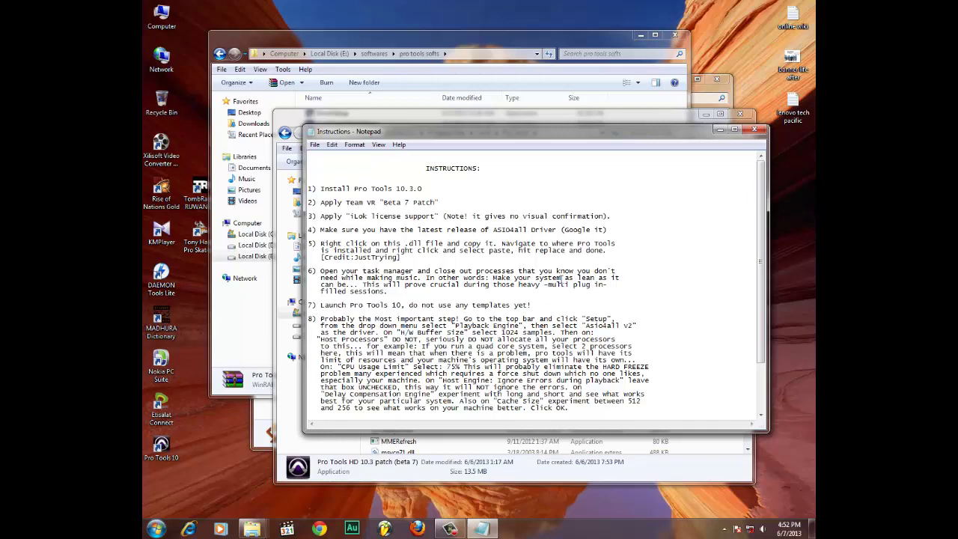
Step: Close Notepad's Instructions and the C:\Program Files\Avid\Pro Tools window after scrolling its list
left_click(754, 130)
scroll(536, 350, "up", 10)
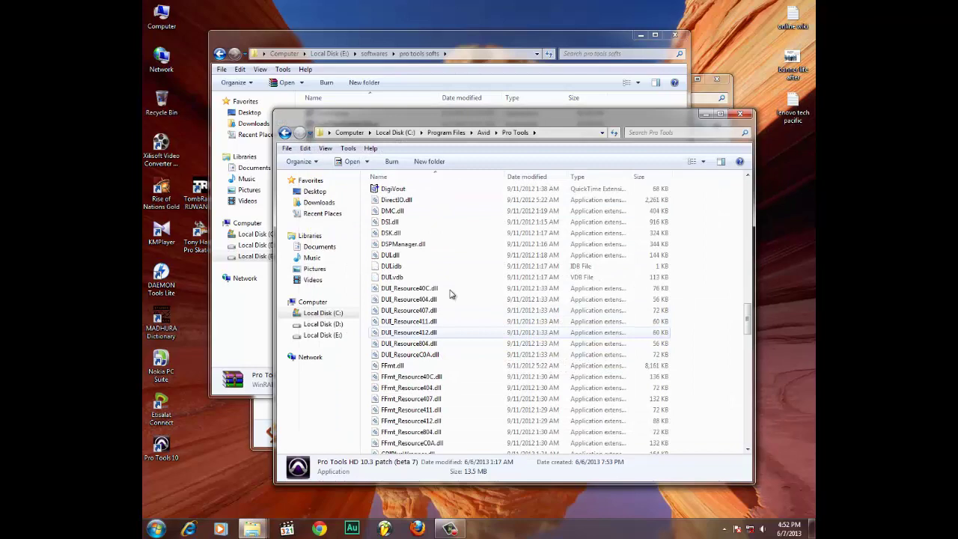
scroll(464, 331, "up", 10)
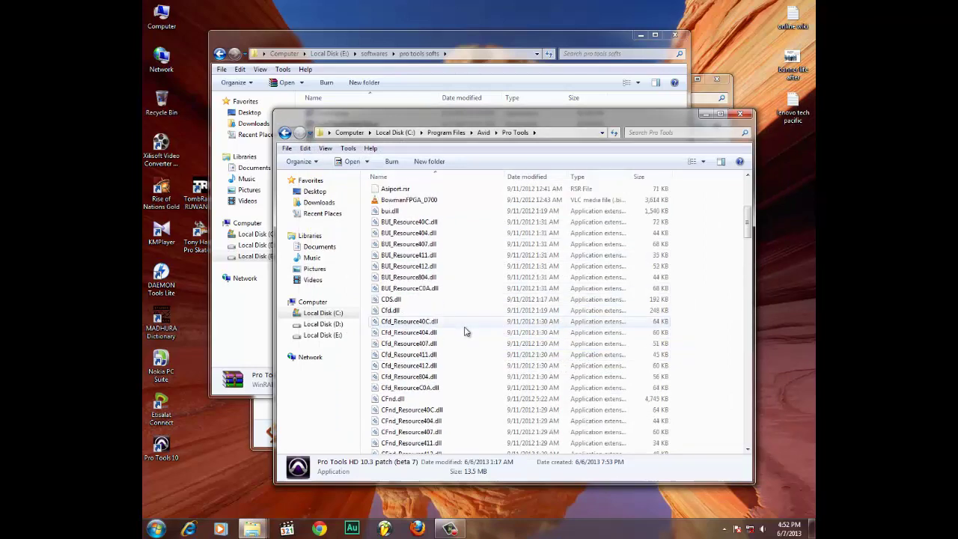
scroll(464, 331, "down", 4)
scroll(462, 329, "up", 4)
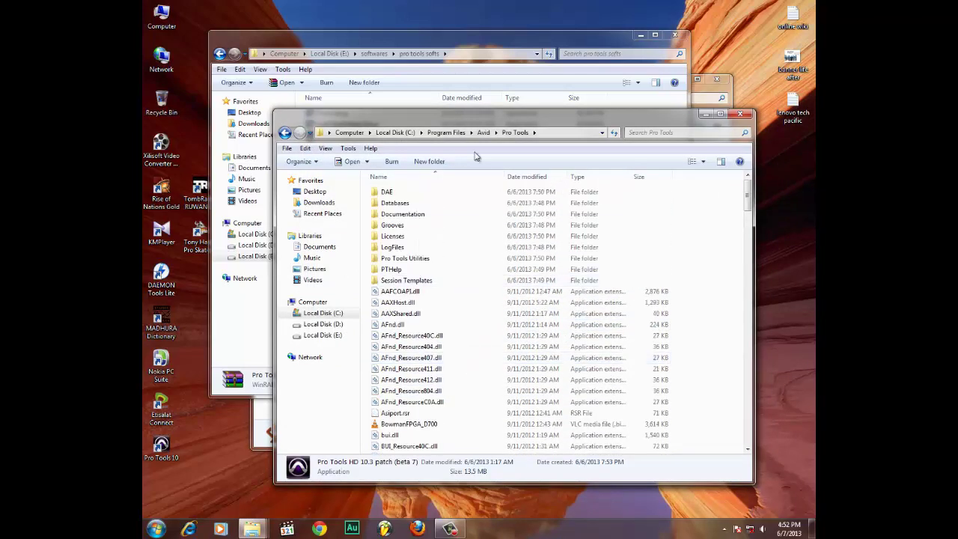
left_click_drag(748, 194, 749, 143)
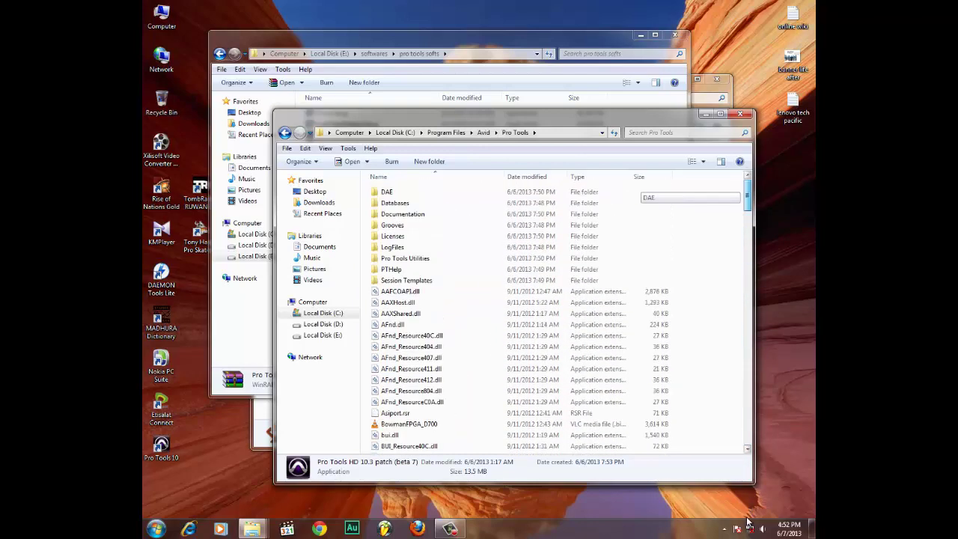
left_click(740, 114)
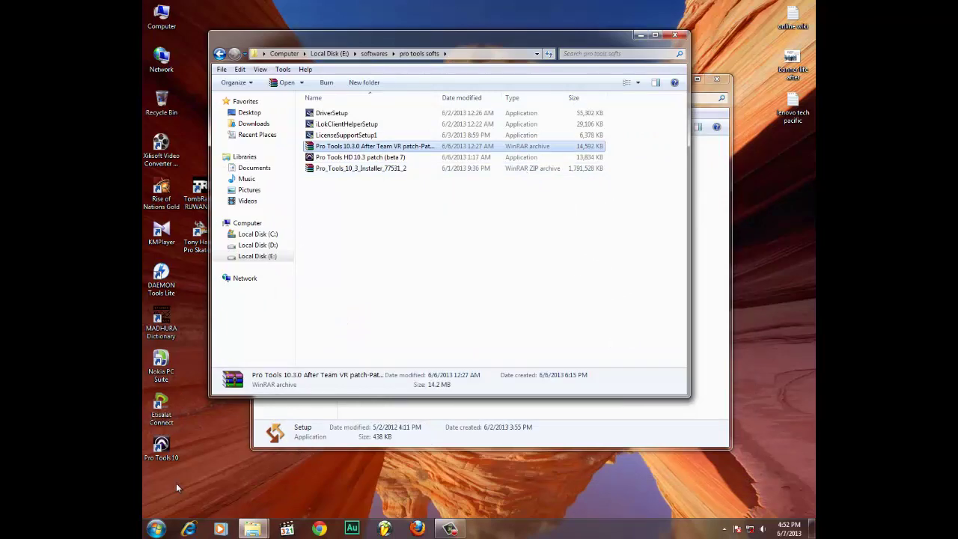
Step: Minimize both folder windows and refresh the desktop, exposing the Pro Tools 10 shortcut
double_click(161, 447)
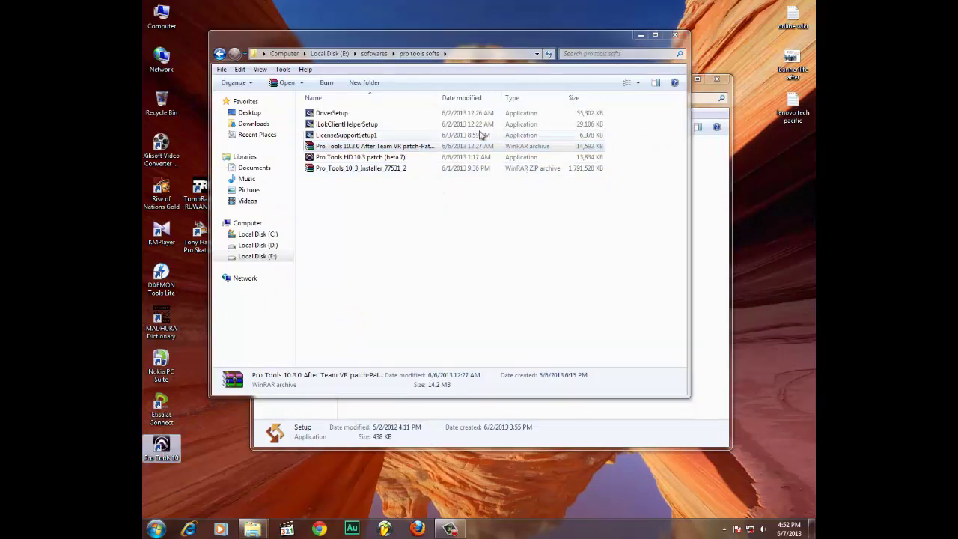
left_click(636, 39)
left_click(637, 37)
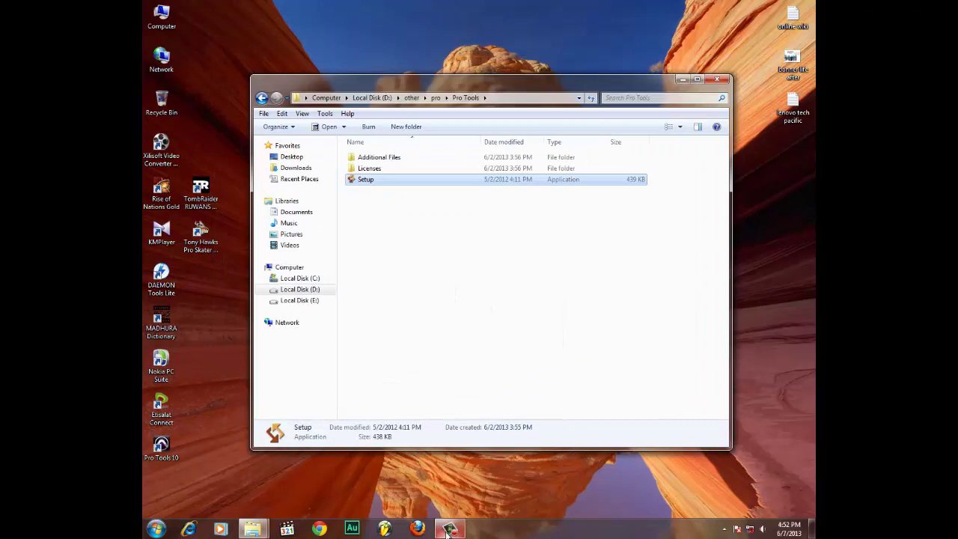
right_click(247, 37)
left_click(277, 68)
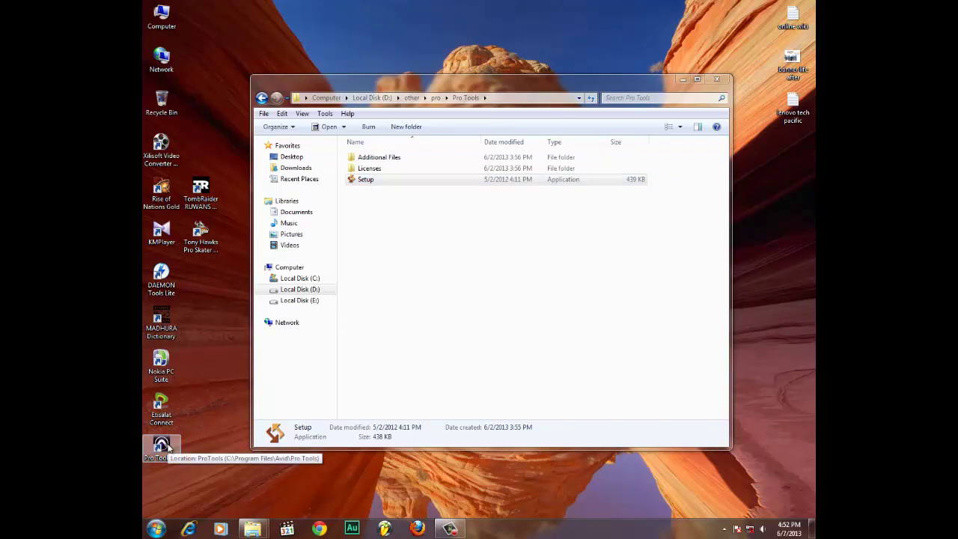
right_click(250, 37)
left_click(268, 68)
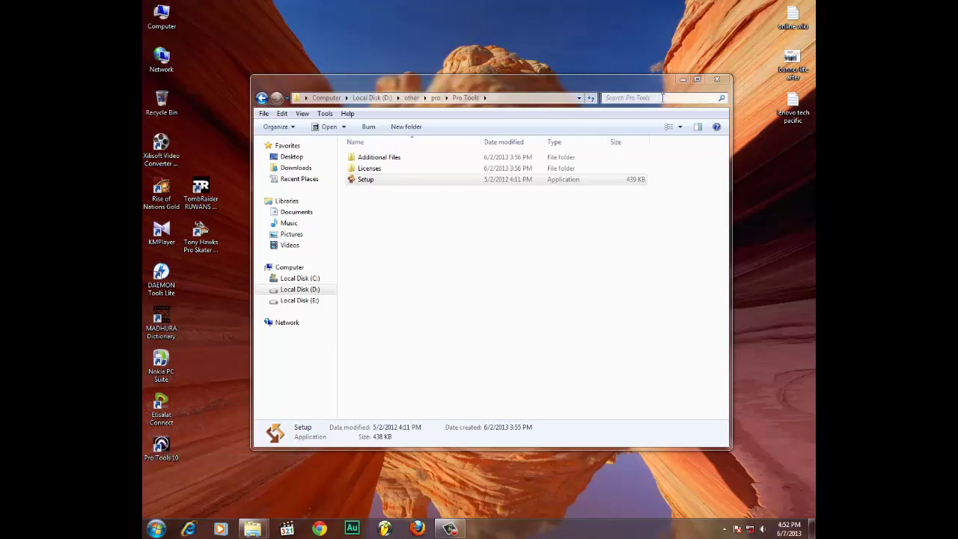
left_click(682, 79)
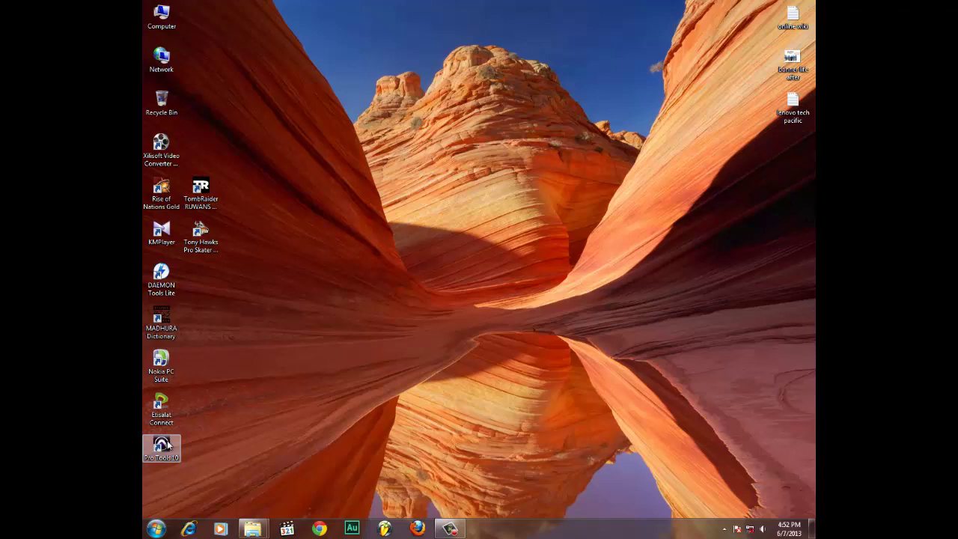
Step: Refresh the desktop, then start Pro Tools 10 from its desktop shortcut
right_click(242, 188)
left_click(254, 214)
double_click(164, 457)
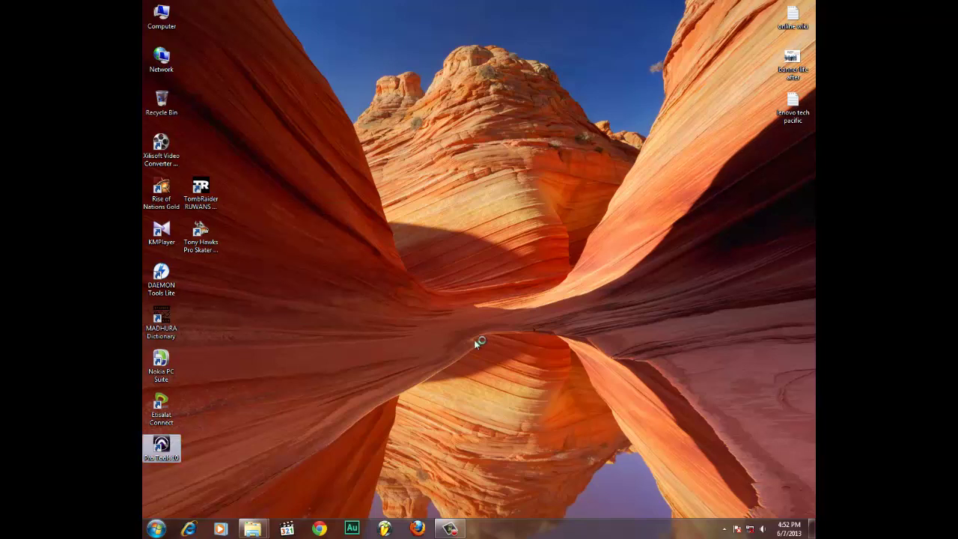